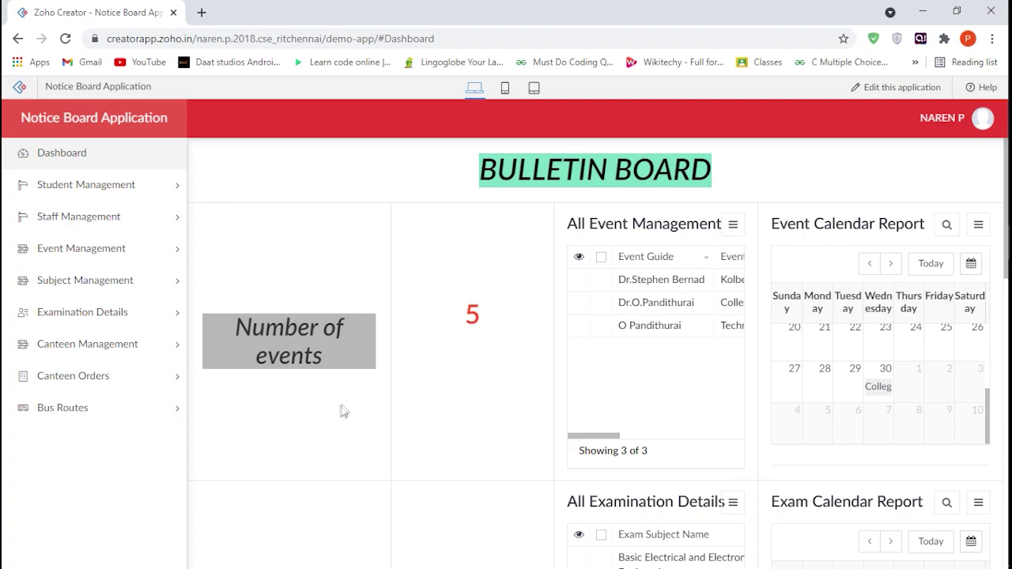
Look over the Bulletin Board dashboard's event, examination, canteen and bus route sections.
{"action": "scroll", "coordinate": [342, 411], "scroll_direction": "down", "scroll_amount": 3}
{"action": "scroll", "coordinate": [300, 378], "scroll_direction": "down", "scroll_amount": 2}
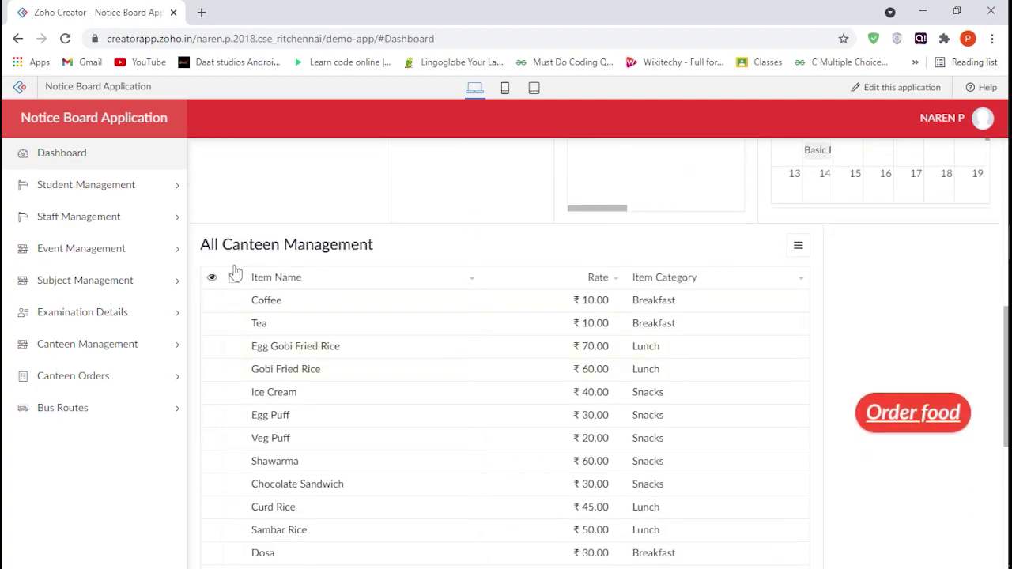
{"action": "scroll", "coordinate": [340, 285], "scroll_direction": "down", "scroll_amount": 5}
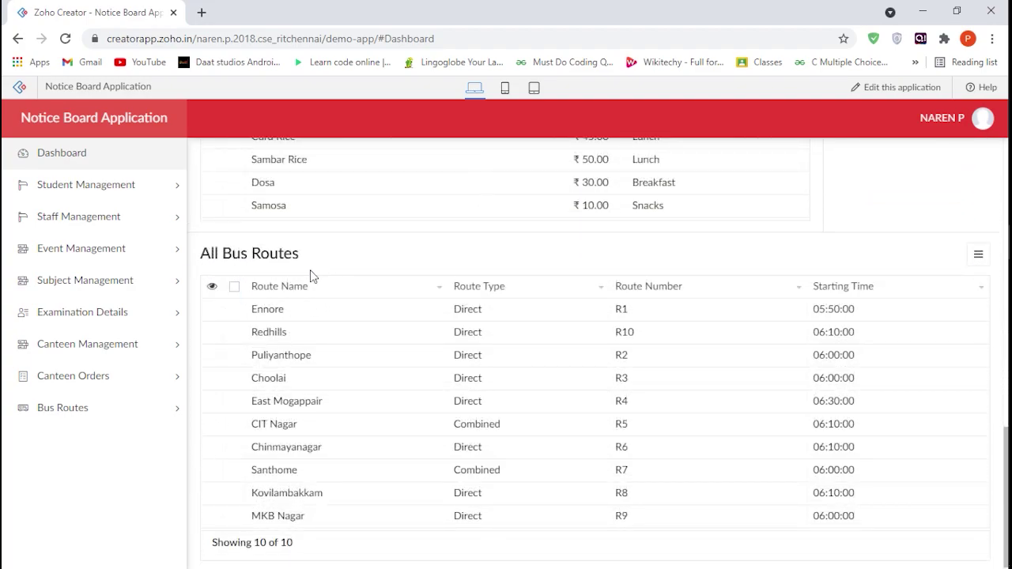
{"action": "scroll", "coordinate": [350, 319], "scroll_direction": "up", "scroll_amount": 10}
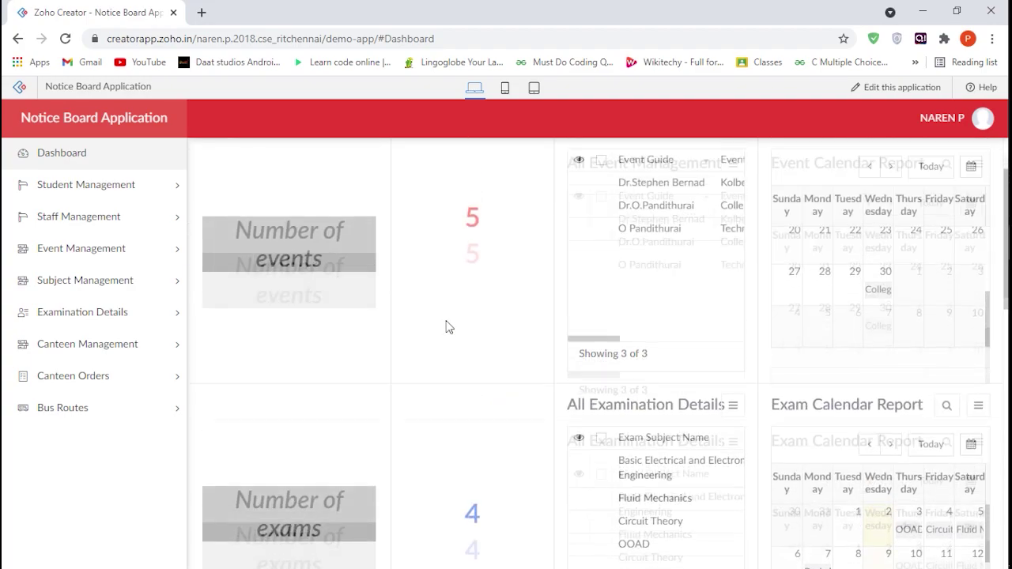
{"action": "scroll", "coordinate": [704, 420], "scroll_direction": "down", "scroll_amount": 2}
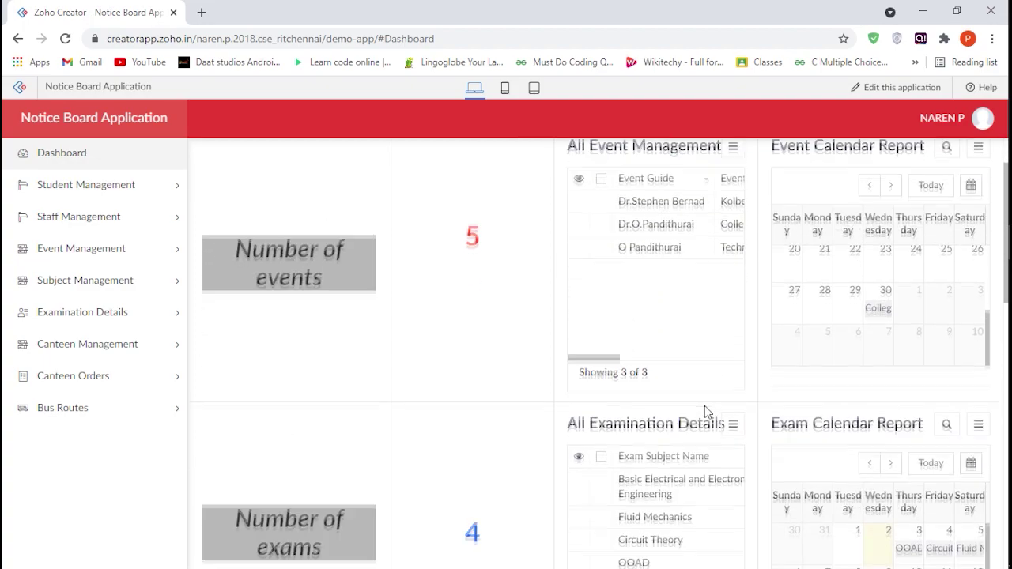
{"action": "scroll", "coordinate": [727, 316], "scroll_direction": "down", "scroll_amount": 1}
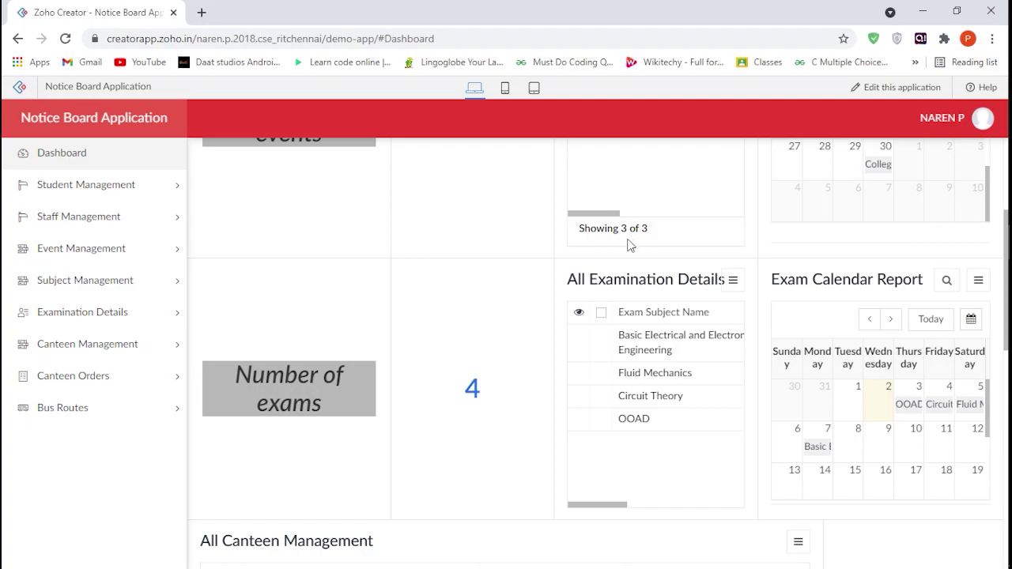
{"action": "scroll", "coordinate": [592, 251], "scroll_direction": "down", "scroll_amount": 6}
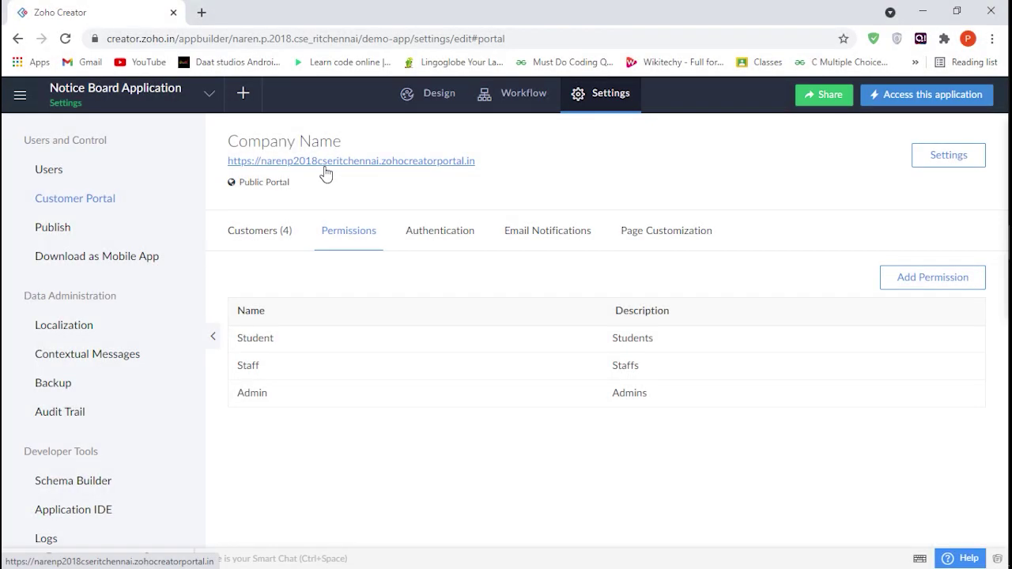
Open the application's public customer portal and go to its account sign-up page.
{"action": "left_click", "coordinate": [326, 161]}
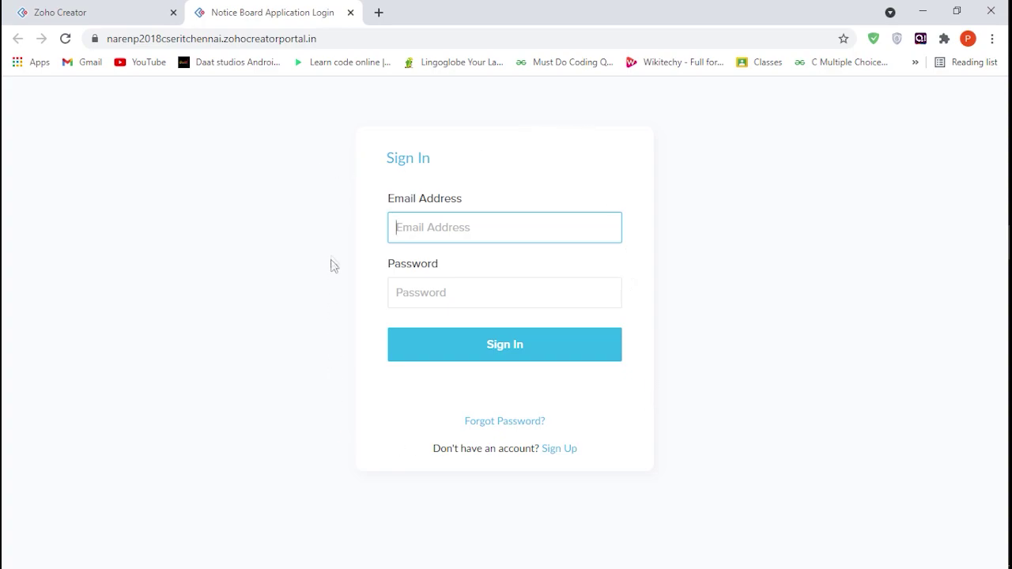
{"action": "left_click", "coordinate": [557, 450]}
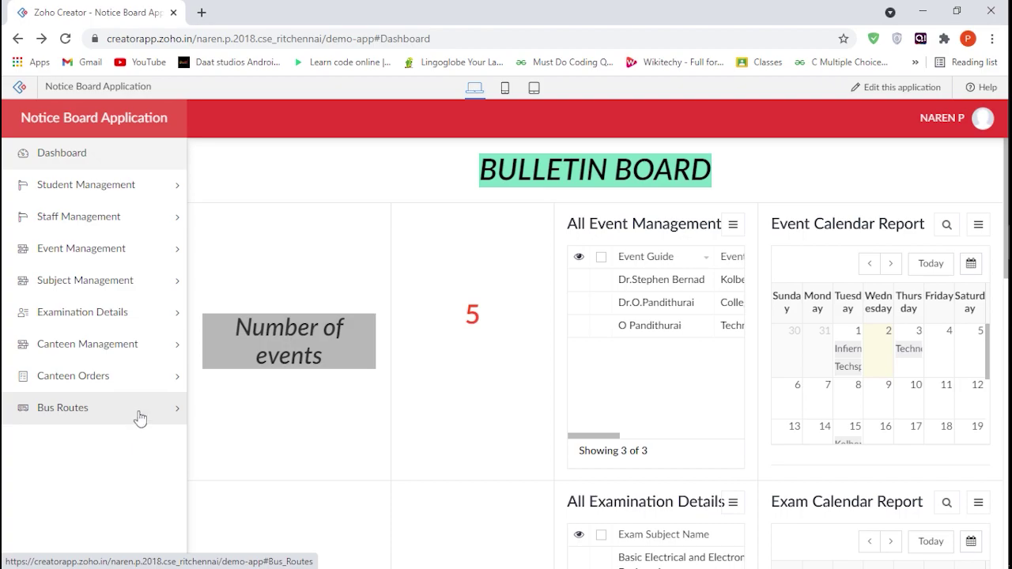
Examine the fields of the Student Management form and open the All Student Management report.
{"action": "left_click", "coordinate": [158, 199]}
{"action": "left_click", "coordinate": [149, 217]}
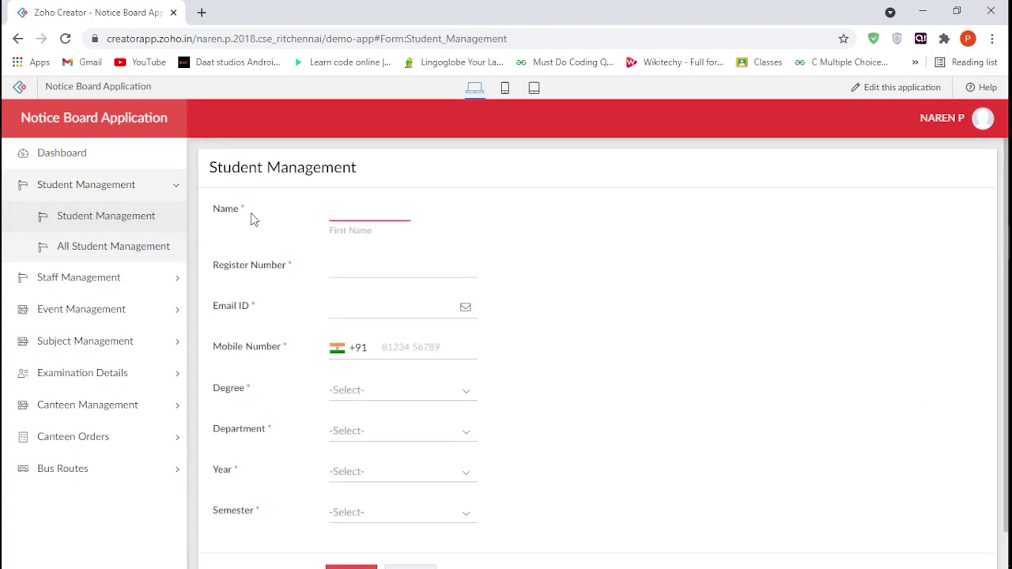
{"action": "scroll", "coordinate": [250, 219], "scroll_direction": "down", "scroll_amount": 1}
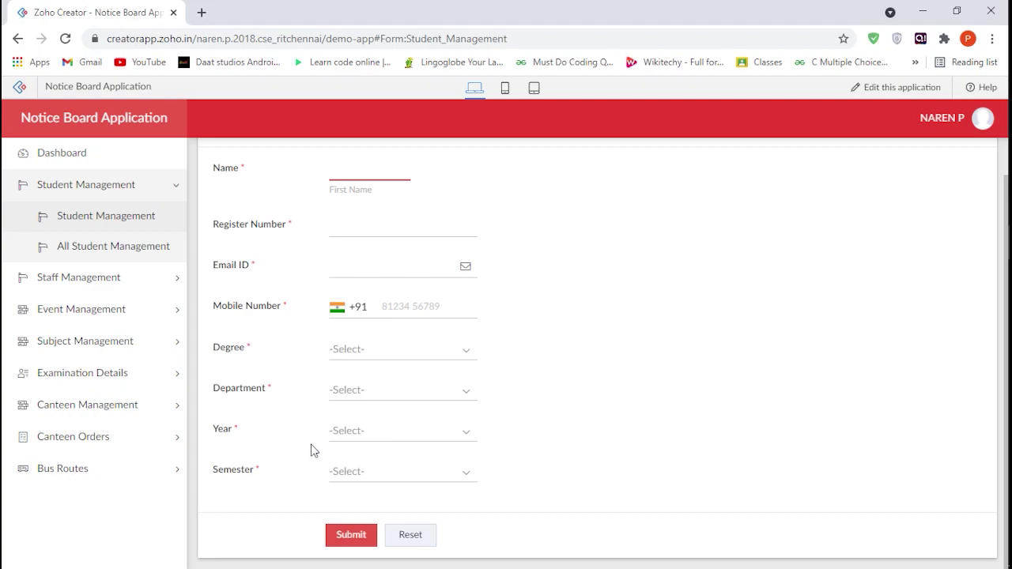
{"action": "scroll", "coordinate": [312, 449], "scroll_direction": "up", "scroll_amount": 1}
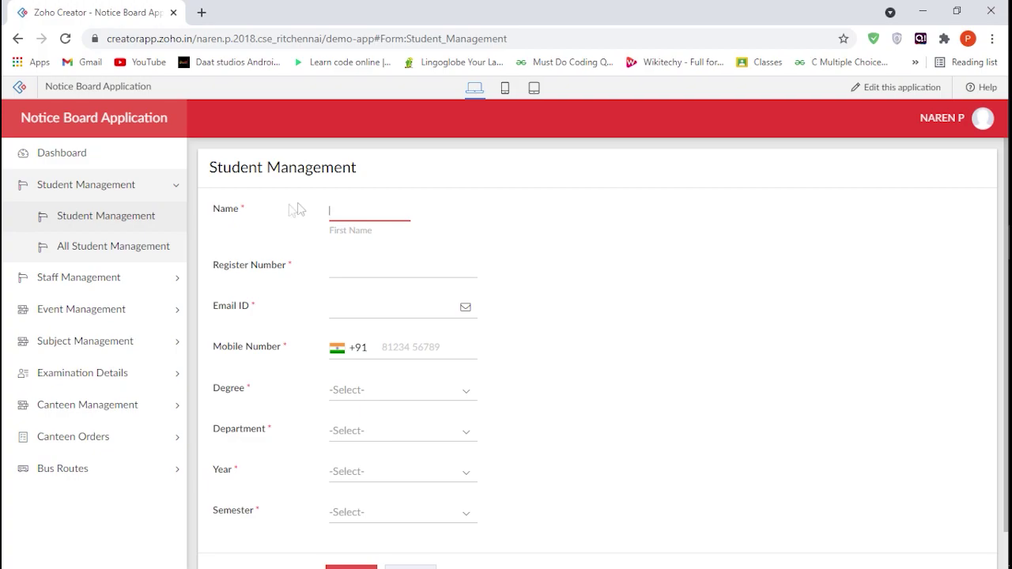
{"action": "left_click", "coordinate": [178, 247]}
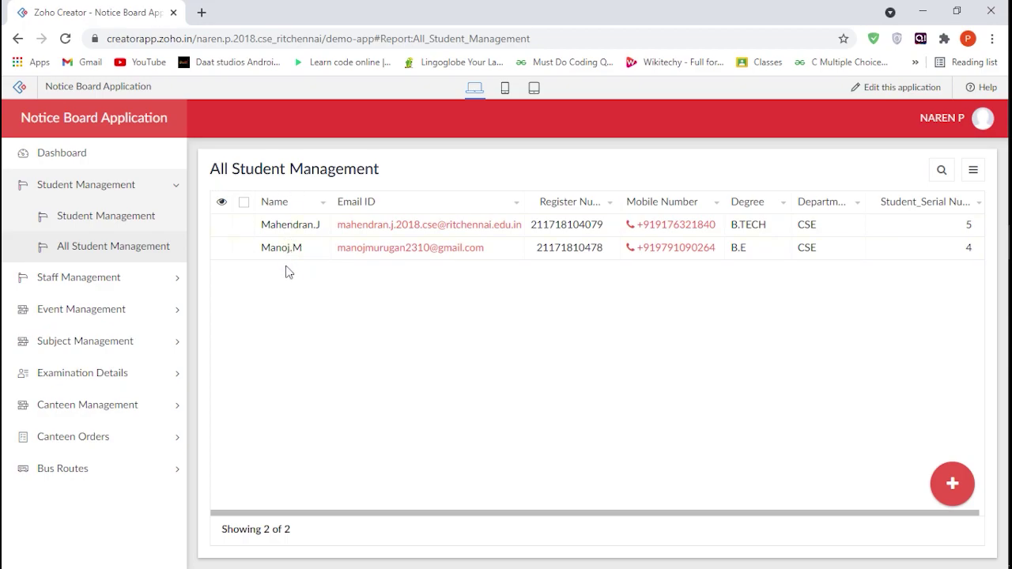
Open the Staff Management form and check the available Department choices without selecting one.
{"action": "left_click", "coordinate": [131, 280]}
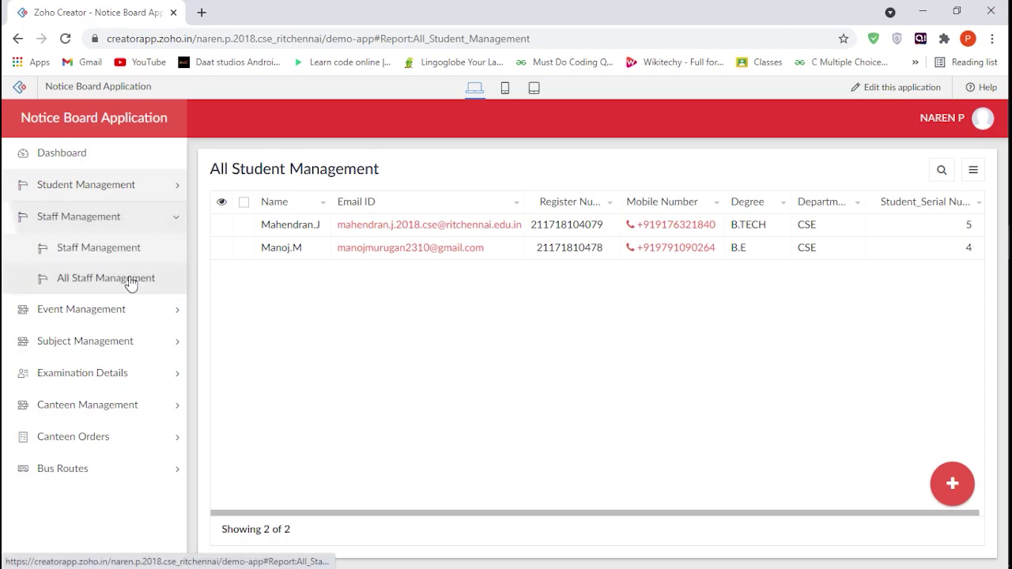
{"action": "left_click", "coordinate": [133, 251]}
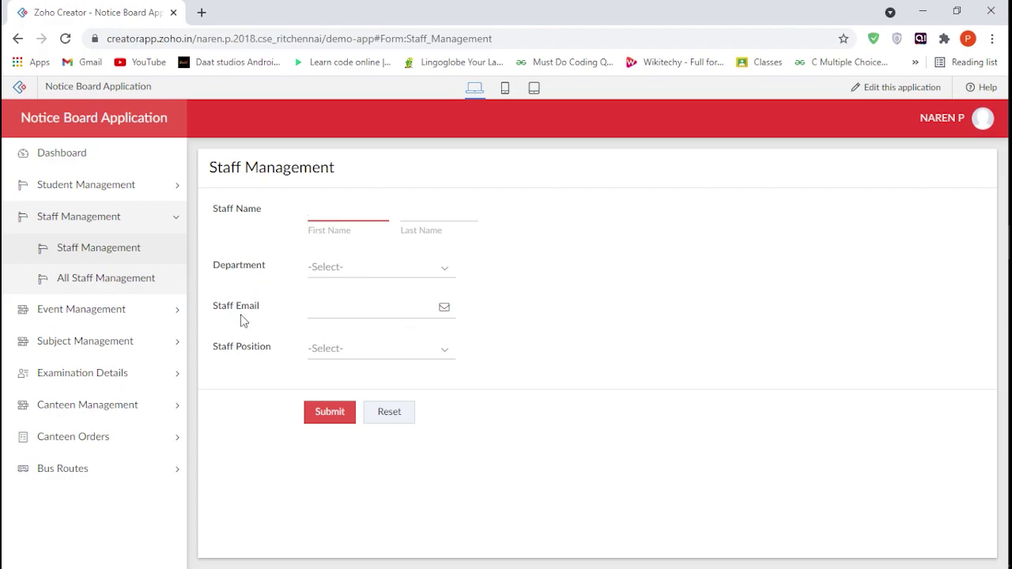
{"action": "left_click", "coordinate": [314, 278]}
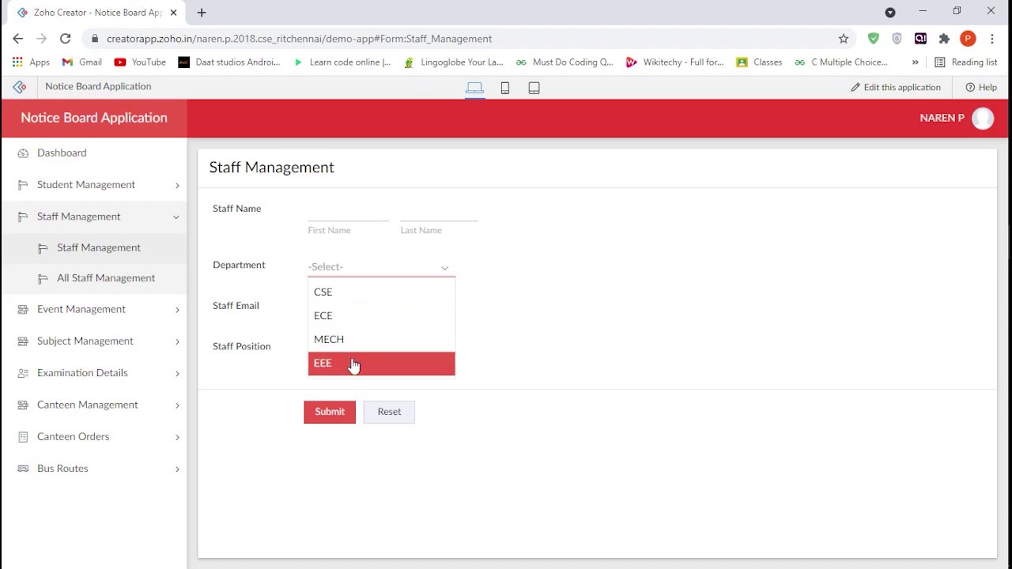
{"action": "left_click", "coordinate": [601, 322]}
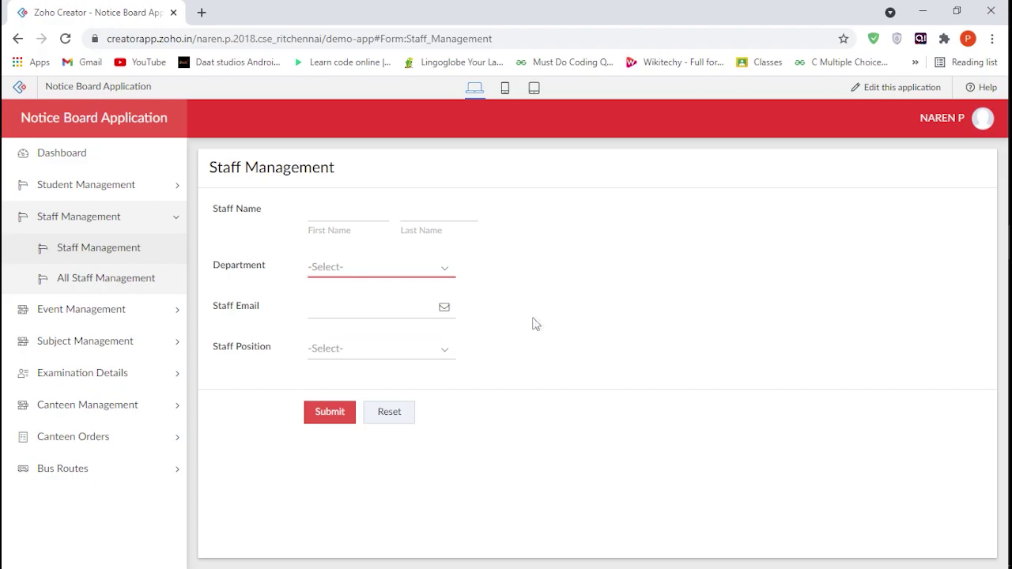
Check the Staff Email field and Staff Position choices, and open the All Staff Management report.
{"action": "left_click", "coordinate": [402, 308]}
{"action": "left_click", "coordinate": [505, 307]}
{"action": "left_click", "coordinate": [415, 352]}
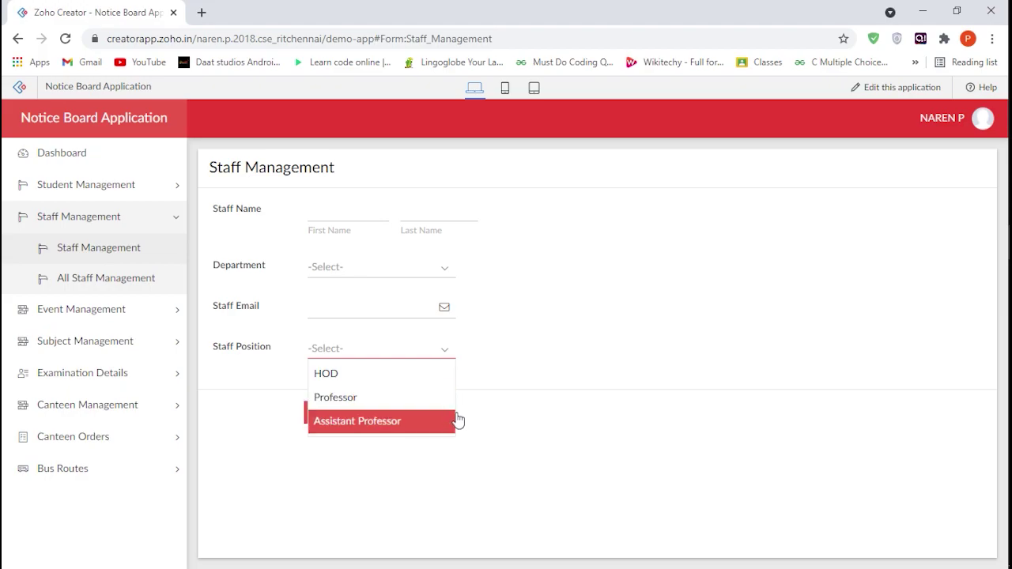
{"action": "left_click", "coordinate": [537, 415]}
{"action": "left_click", "coordinate": [152, 287]}
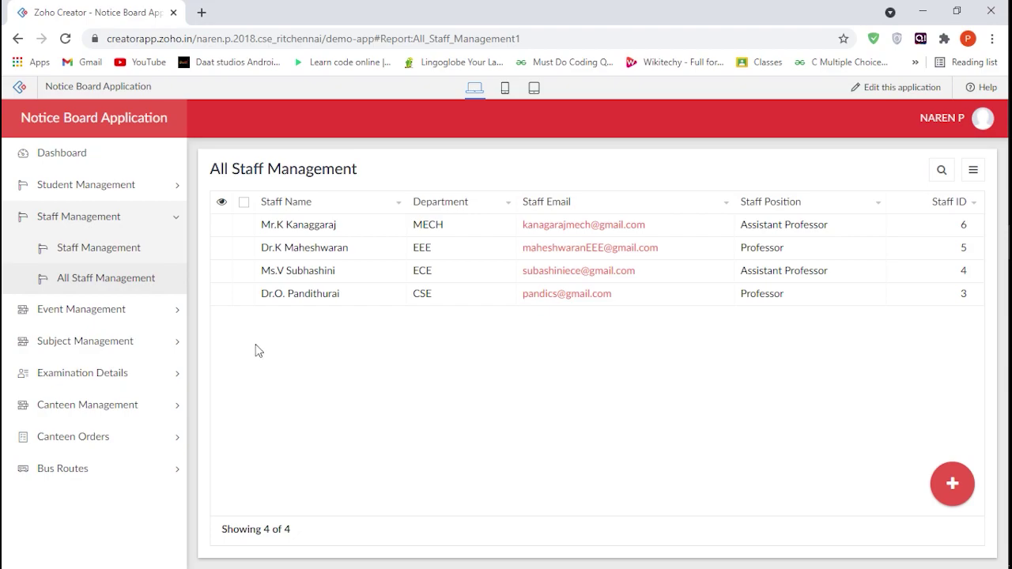
Review the Event Management form, the list of all events and the Event Calendar Report.
{"action": "left_click", "coordinate": [163, 319]}
{"action": "left_click", "coordinate": [155, 287]}
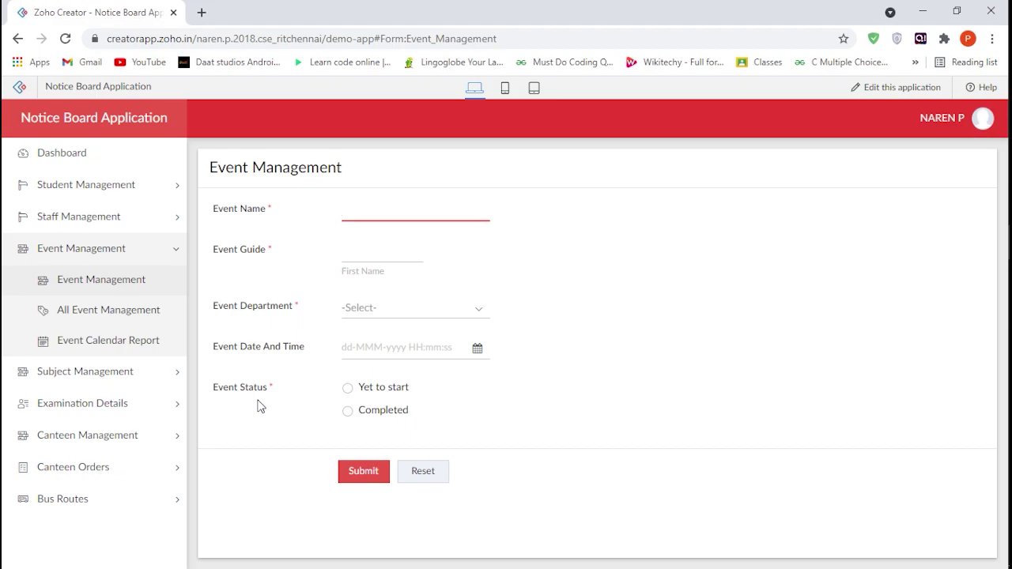
{"action": "left_click", "coordinate": [165, 312]}
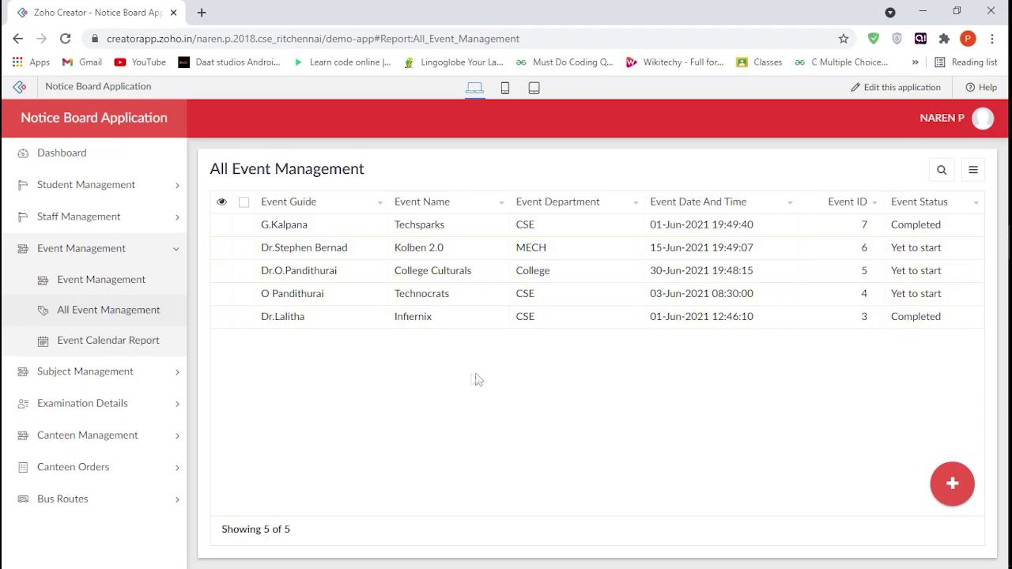
{"action": "left_click", "coordinate": [131, 341]}
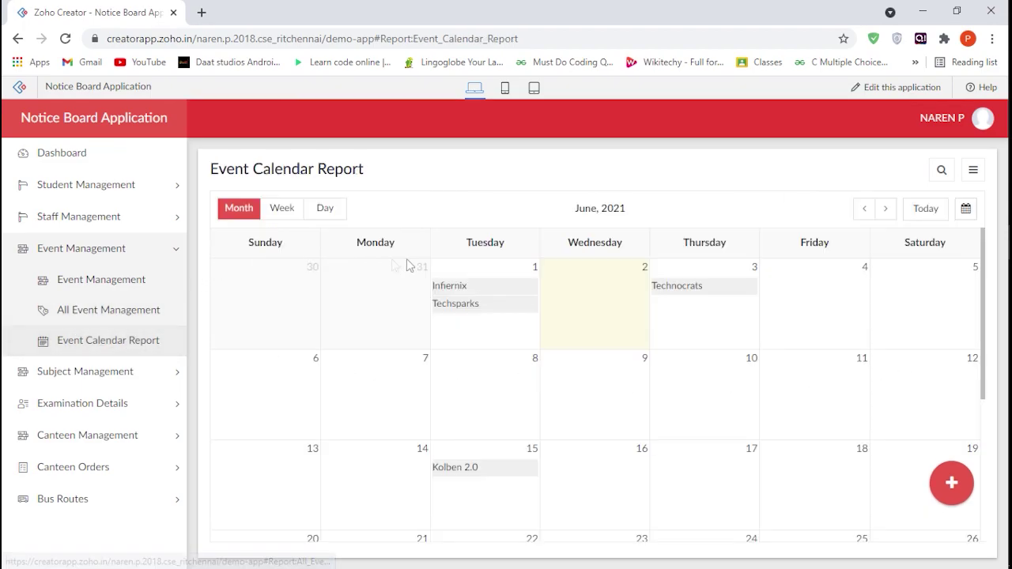
{"action": "scroll", "coordinate": [833, 278], "scroll_direction": "down", "scroll_amount": 1}
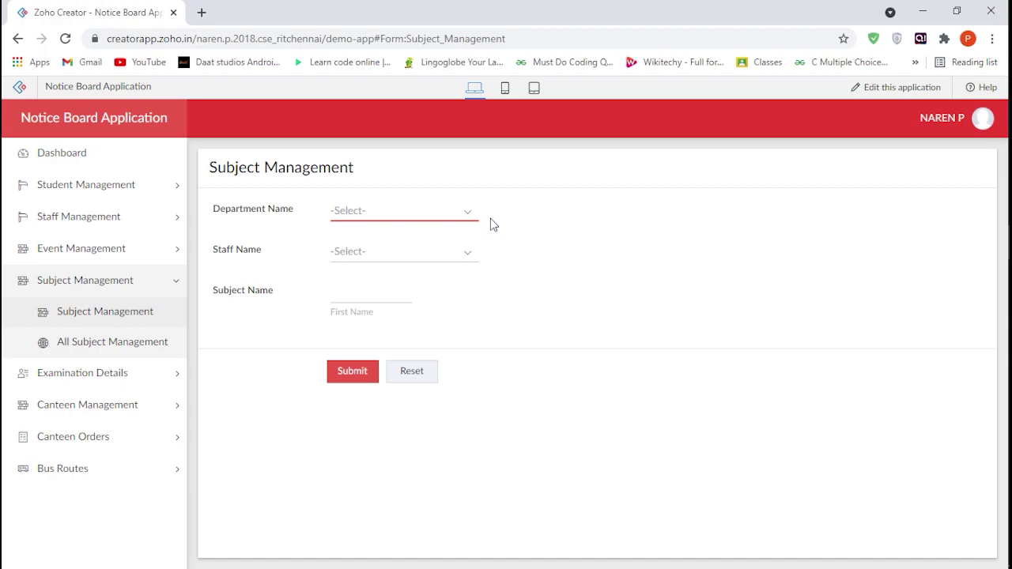
View the All Subject Management report and open the Examination Details form.
{"action": "left_click", "coordinate": [150, 345]}
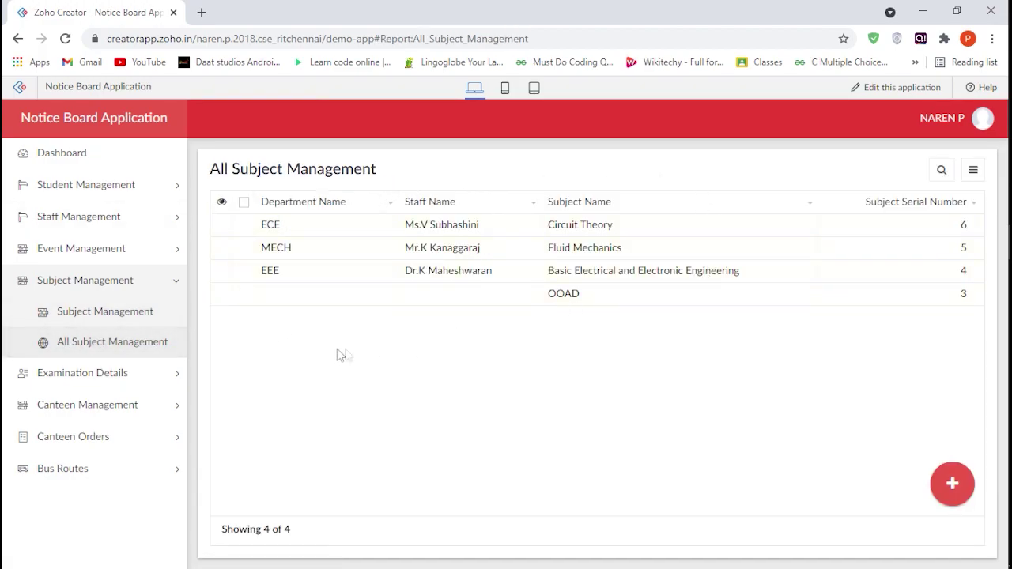
{"action": "left_click", "coordinate": [126, 383]}
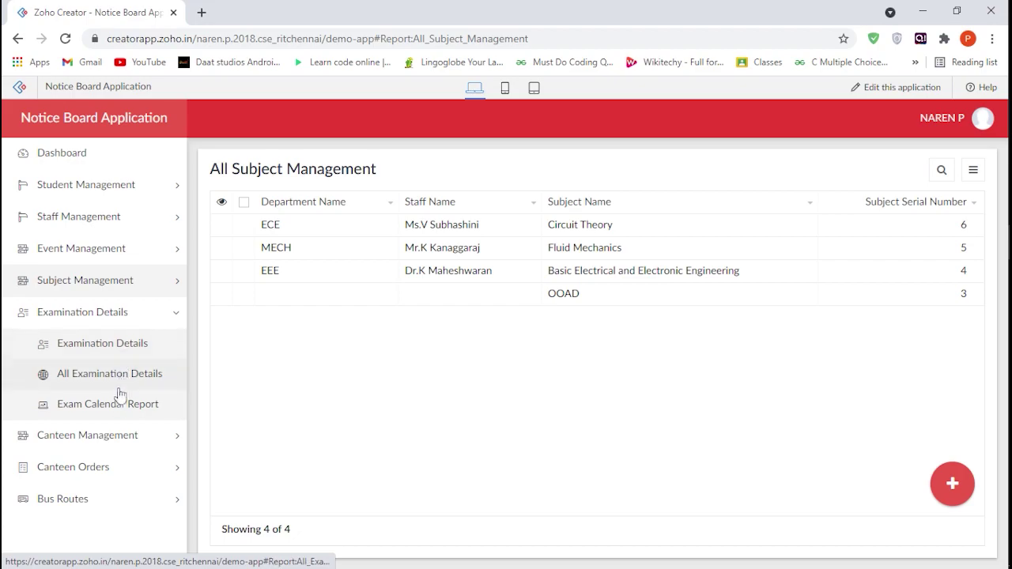
{"action": "left_click", "coordinate": [133, 346]}
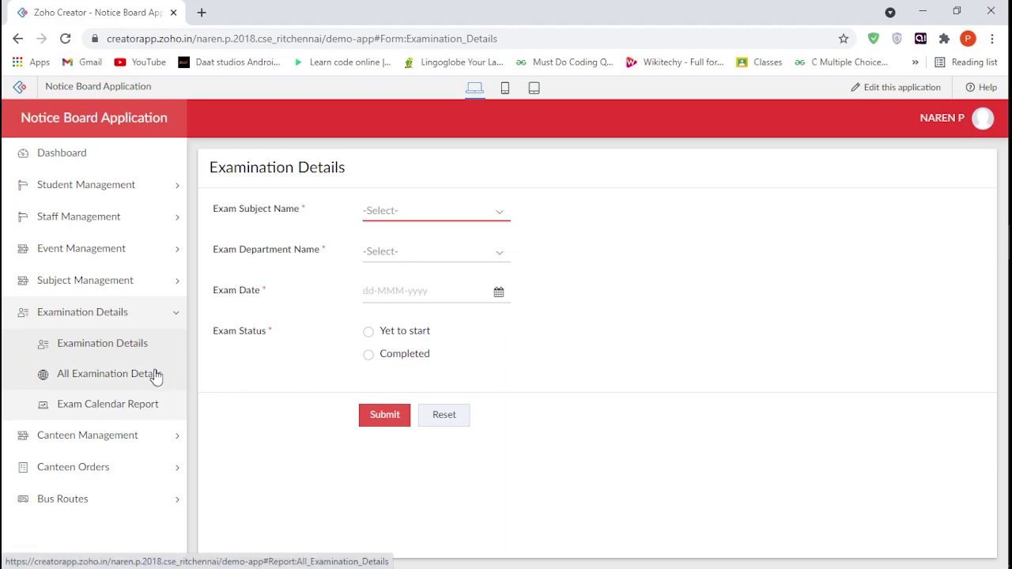
Check the Exam Subject Name and Exam Department Name choices in the Examination Details form without selecting any.
{"action": "left_click", "coordinate": [414, 218]}
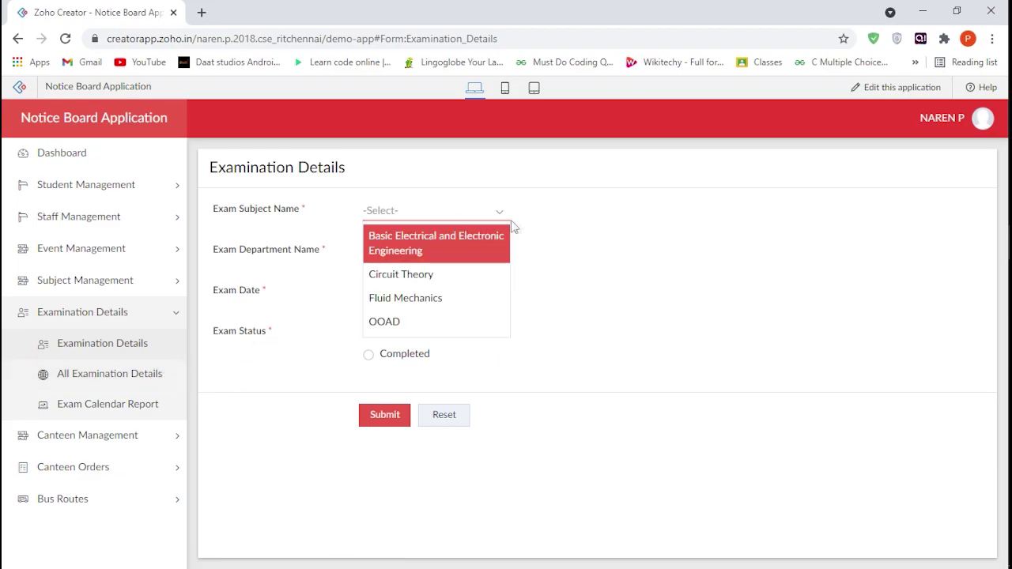
{"action": "left_click", "coordinate": [561, 277]}
{"action": "left_click", "coordinate": [454, 261]}
{"action": "left_click", "coordinate": [564, 274]}
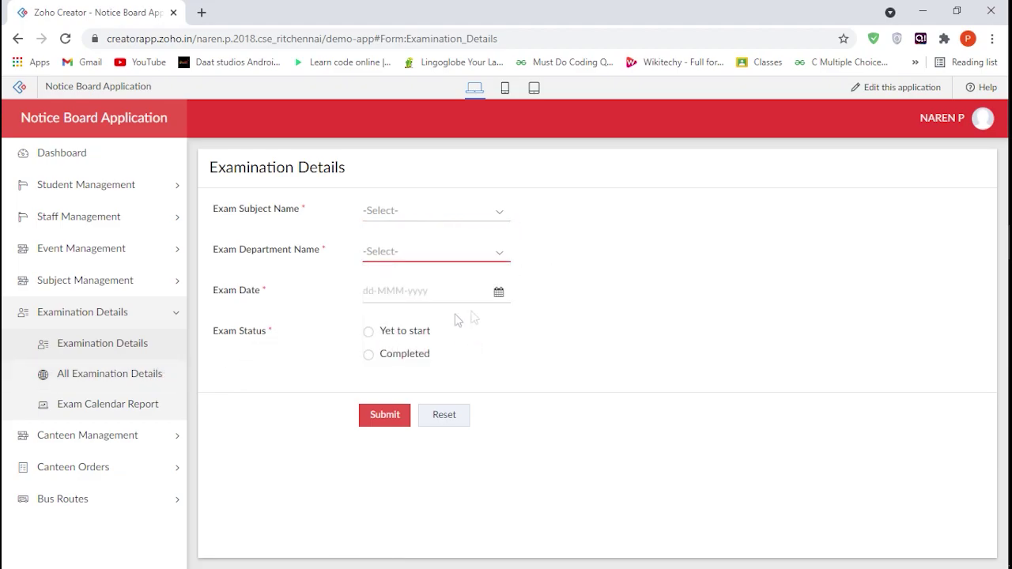
{"action": "left_click", "coordinate": [148, 358]}
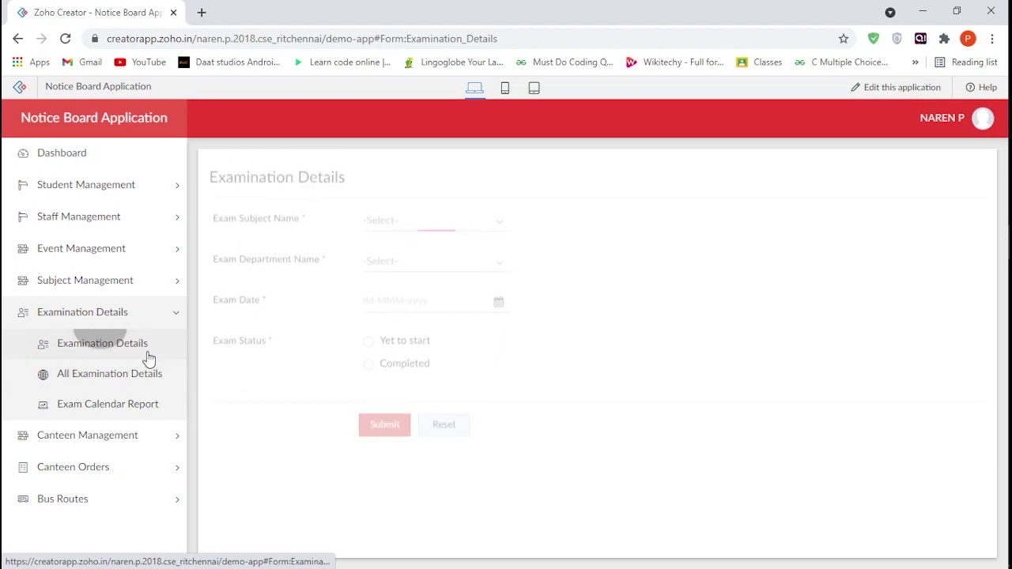
Review the Canteen Management form's Rate and Item Category fields and the All Canteen Management report.
{"action": "left_click", "coordinate": [133, 433]}
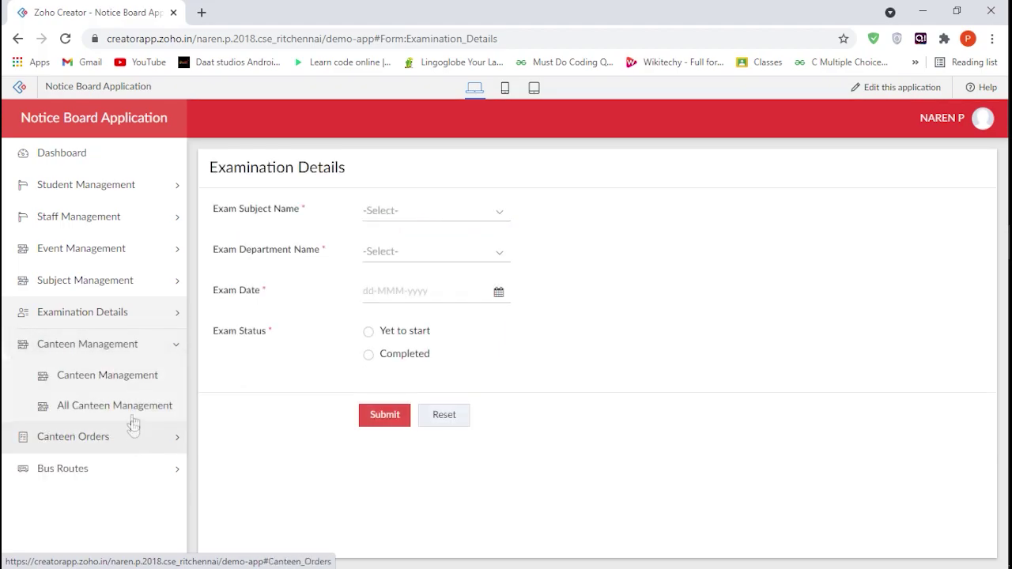
{"action": "left_click", "coordinate": [122, 378]}
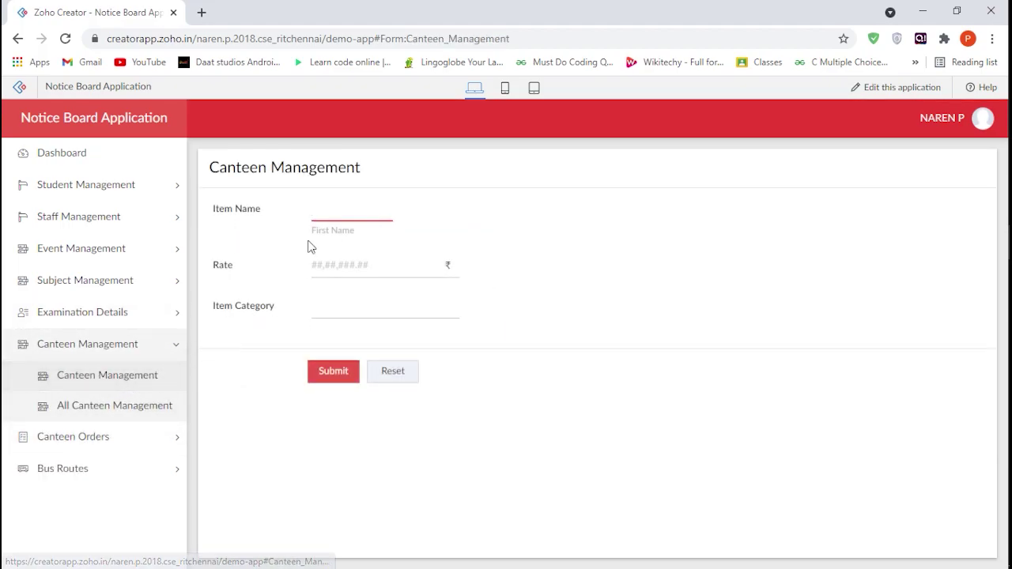
{"action": "left_click", "coordinate": [352, 269]}
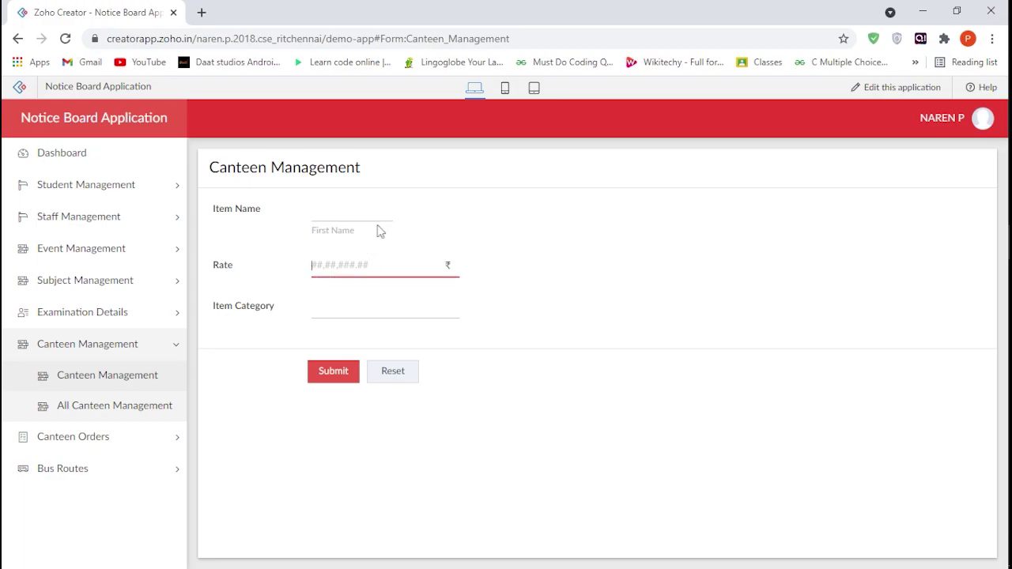
{"action": "left_click", "coordinate": [166, 405]}
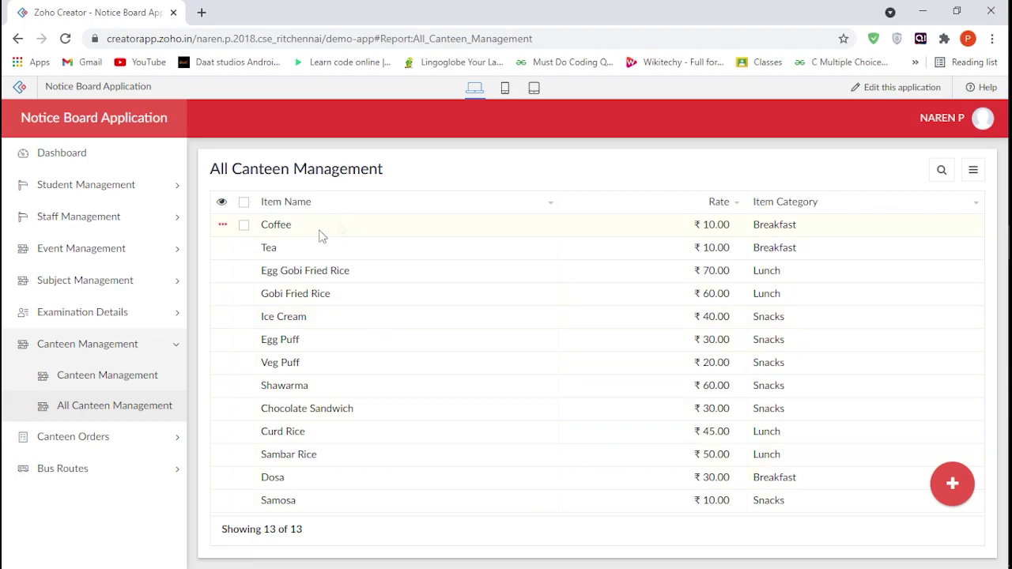
{"action": "left_click", "coordinate": [127, 373]}
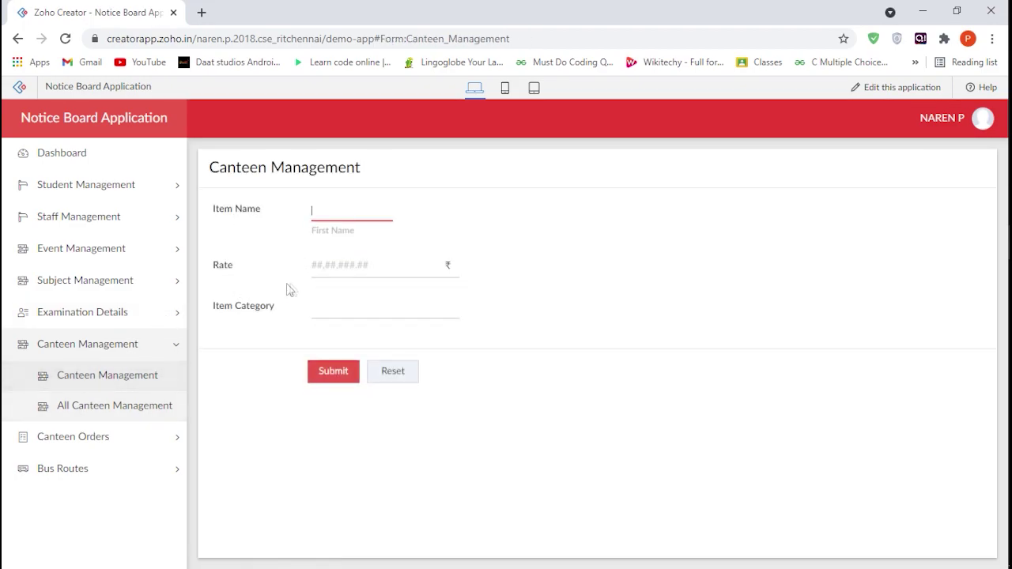
{"action": "left_click", "coordinate": [362, 315]}
{"action": "left_click", "coordinate": [280, 348]}
Open the Canteen Order form and add a canteen item row for Samosa with quantity 2.
{"action": "left_click", "coordinate": [145, 439]}
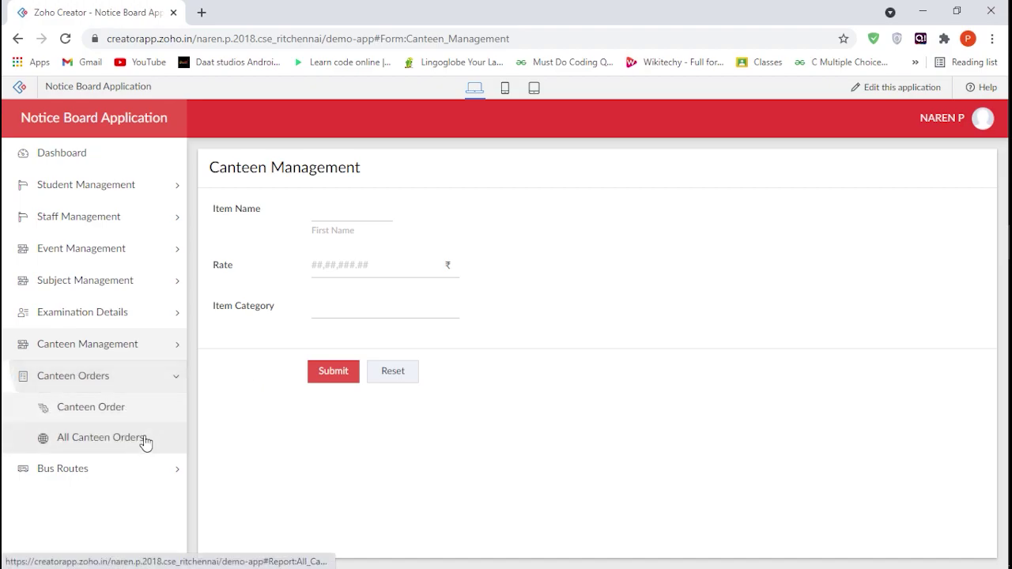
{"action": "left_click", "coordinate": [147, 418]}
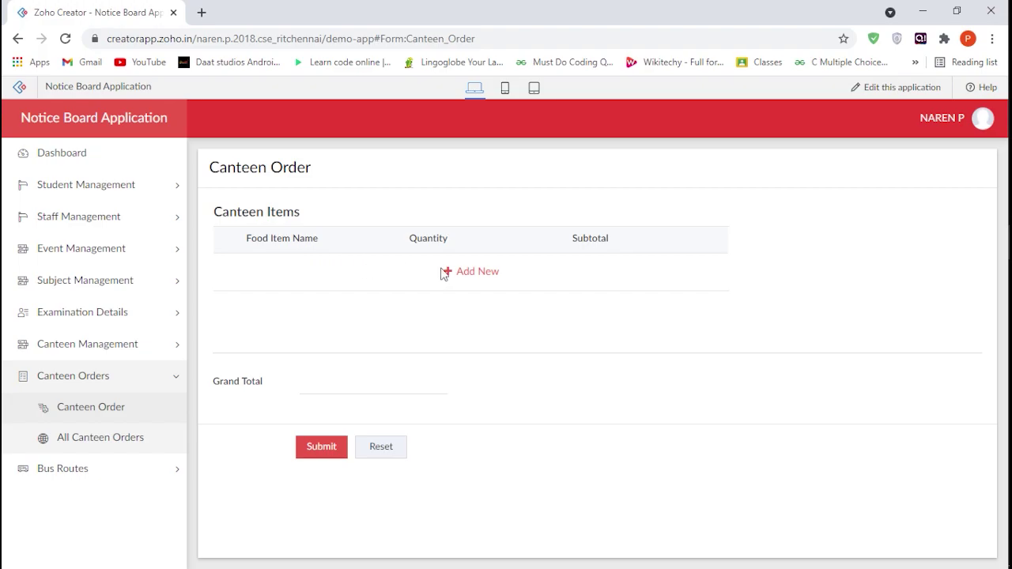
{"action": "left_click", "coordinate": [454, 273]}
{"action": "left_click", "coordinate": [319, 274]}
{"action": "scroll", "coordinate": [316, 372], "scroll_direction": "down", "scroll_amount": 3}
{"action": "left_click", "coordinate": [320, 397]}
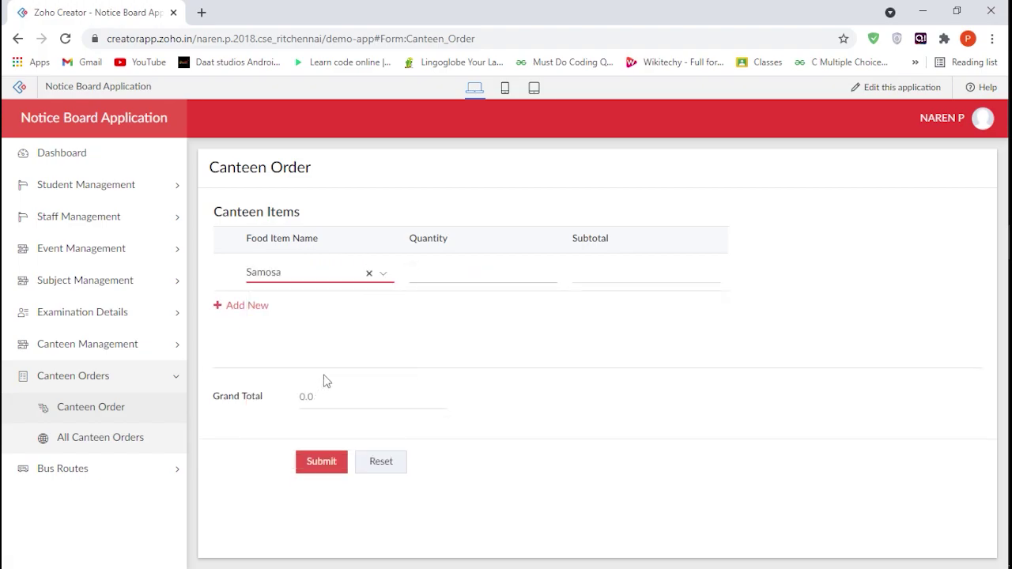
{"action": "left_click", "coordinate": [452, 280]}
{"action": "left_click", "coordinate": [592, 283]}
Open the Bus Routes form and try the Direct and Combined route types.
{"action": "left_click", "coordinate": [126, 476]}
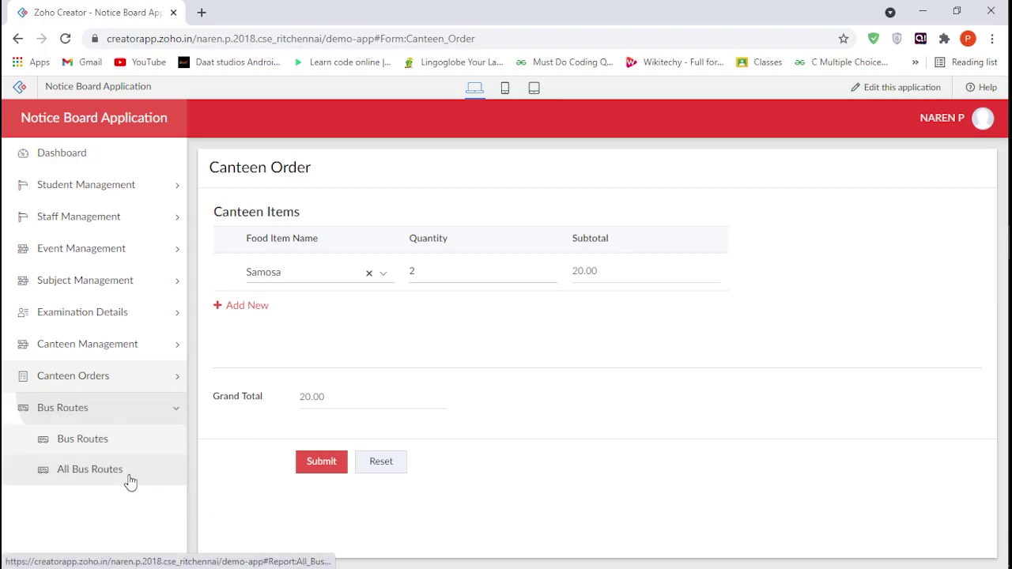
{"action": "left_click", "coordinate": [127, 445]}
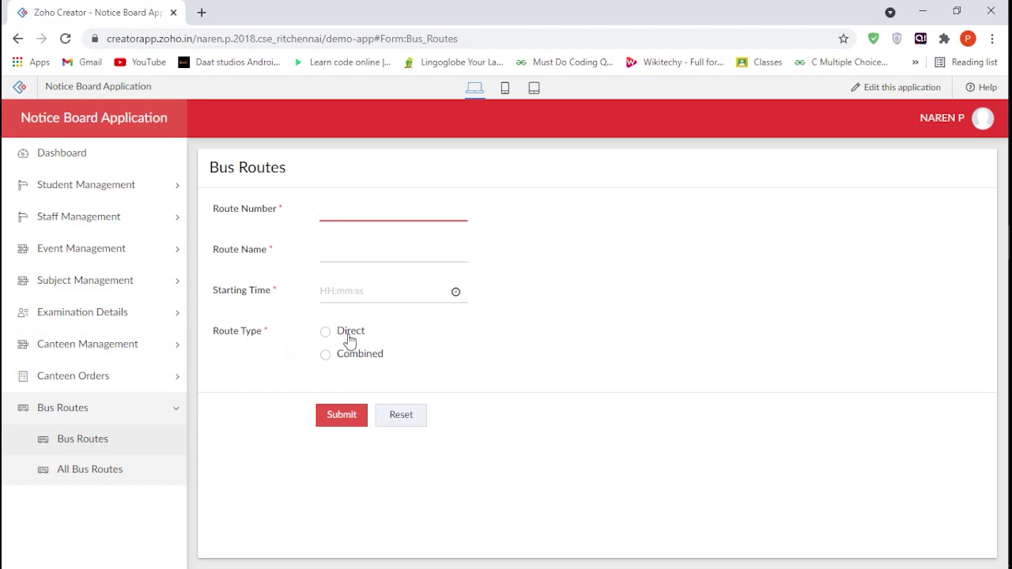
{"action": "left_click", "coordinate": [325, 332]}
{"action": "left_click", "coordinate": [326, 354]}
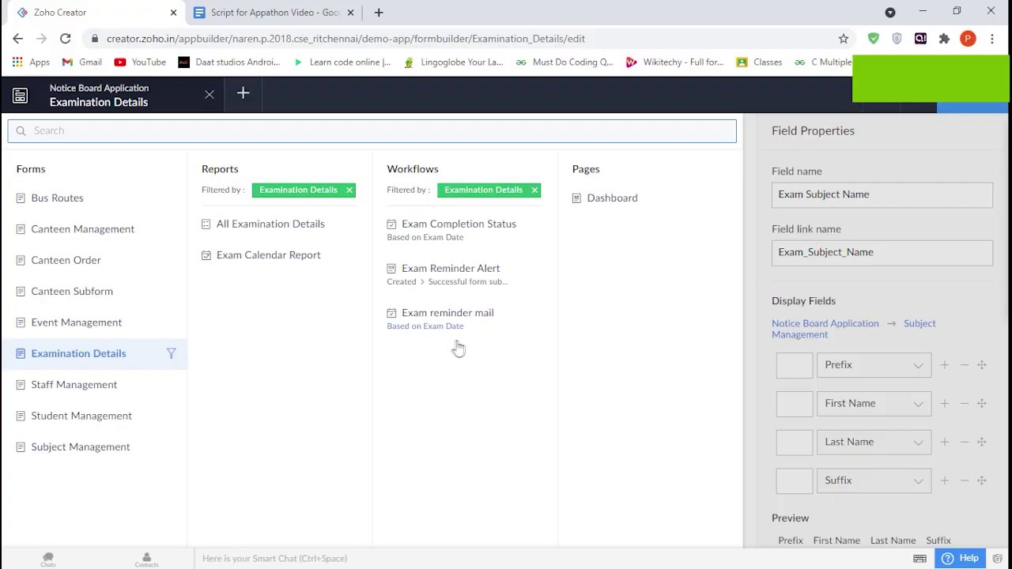
Review the Update record action of the Exam Completion Status workflow and close it without changes.
{"action": "left_click", "coordinate": [174, 115]}
{"action": "left_click", "coordinate": [172, 116]}
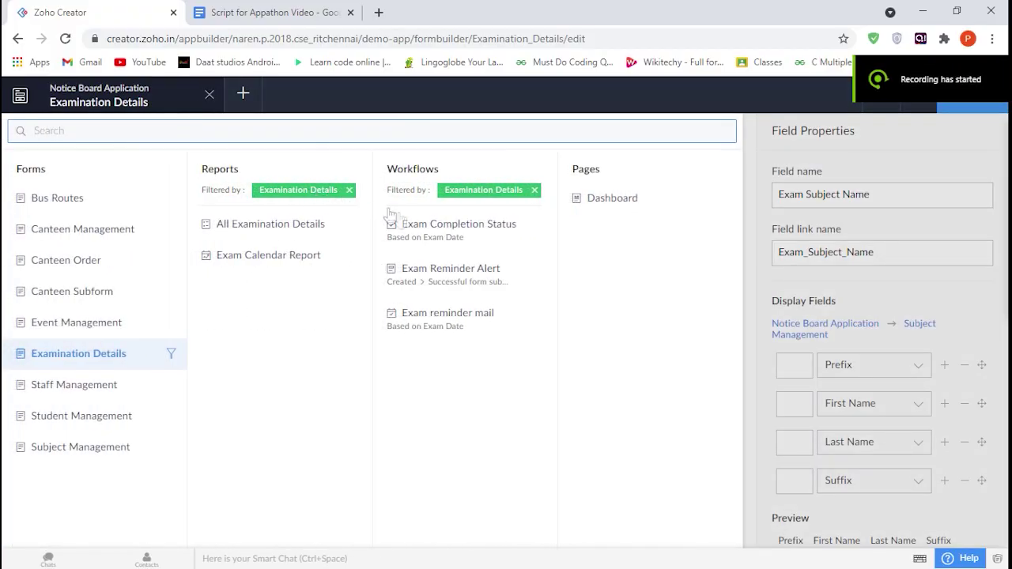
{"action": "left_click", "coordinate": [442, 246]}
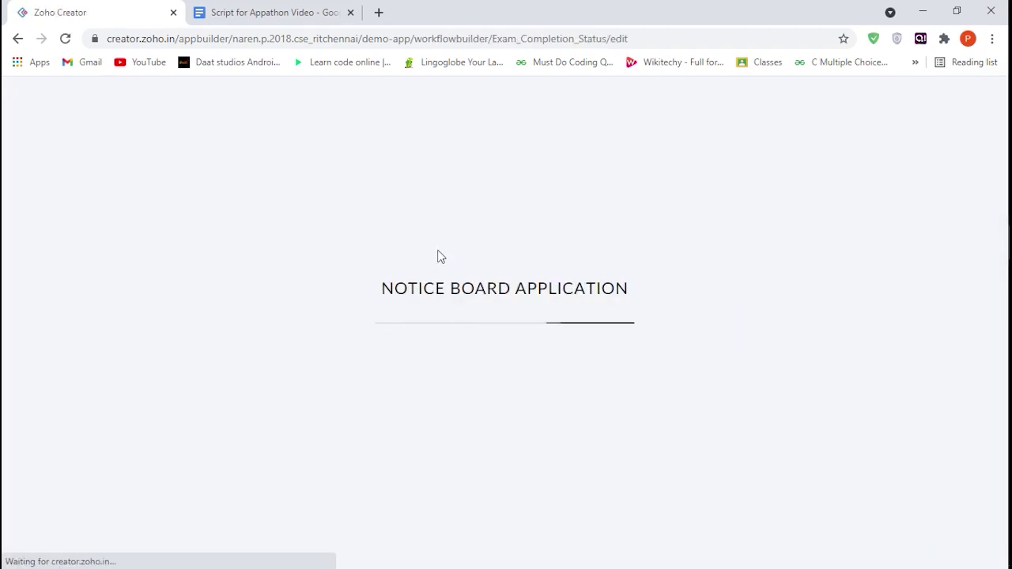
{"action": "left_click", "coordinate": [377, 276]}
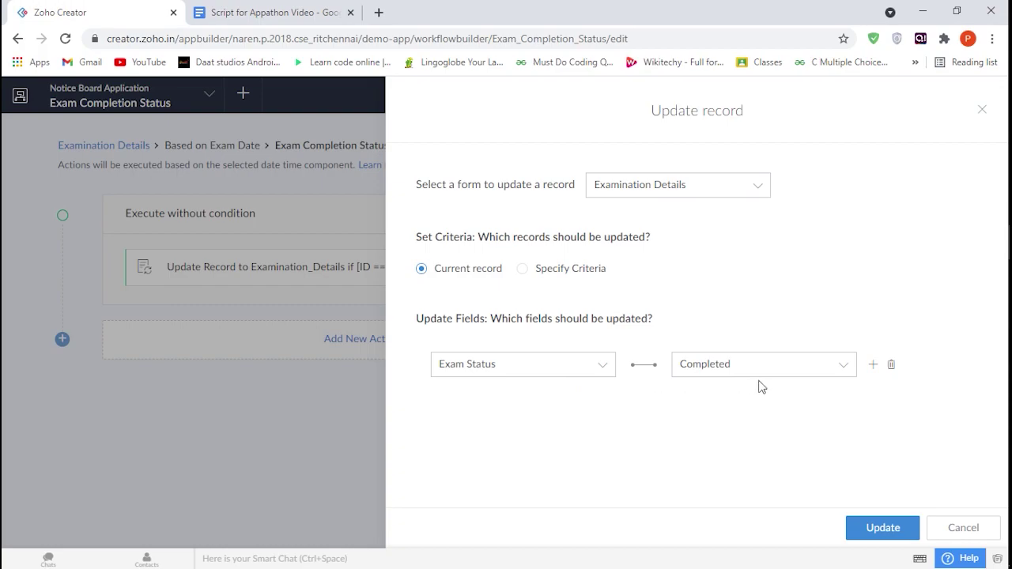
{"action": "left_click", "coordinate": [960, 528]}
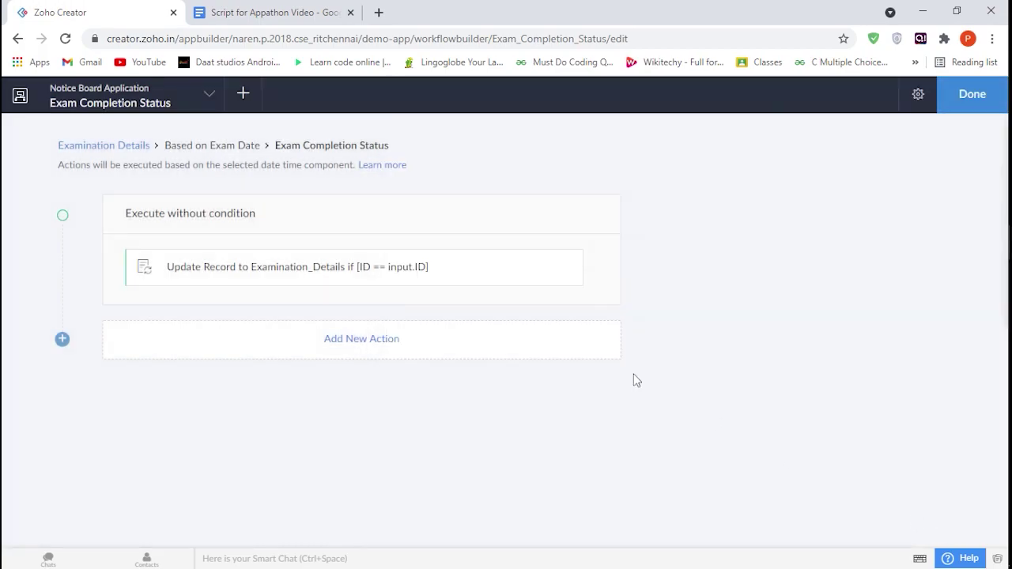
Review the sender, recipient, subject and message of the Exam Reminder Alert workflow's email action, then close it without changes.
{"action": "left_click", "coordinate": [213, 99]}
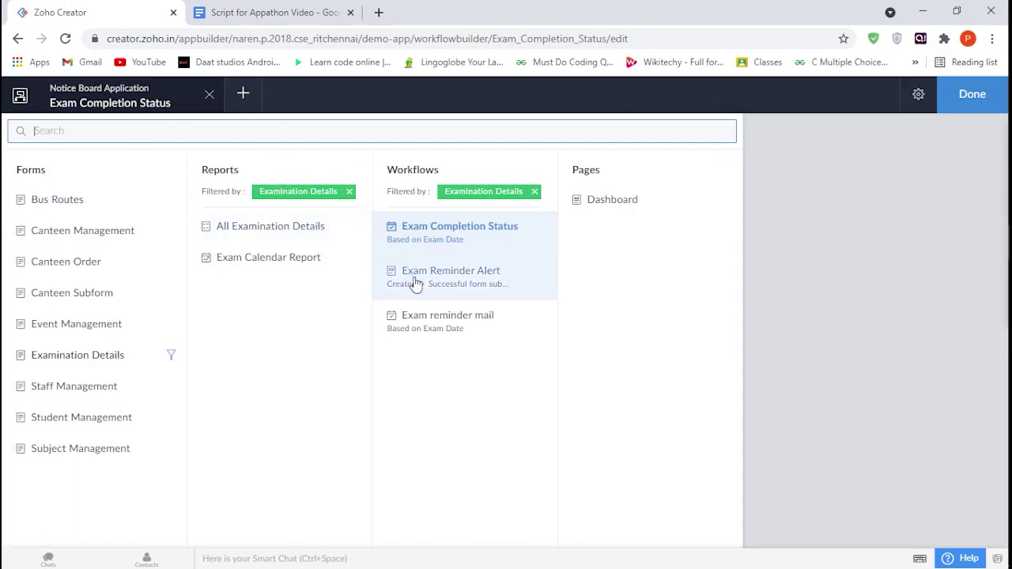
{"action": "left_click", "coordinate": [468, 294]}
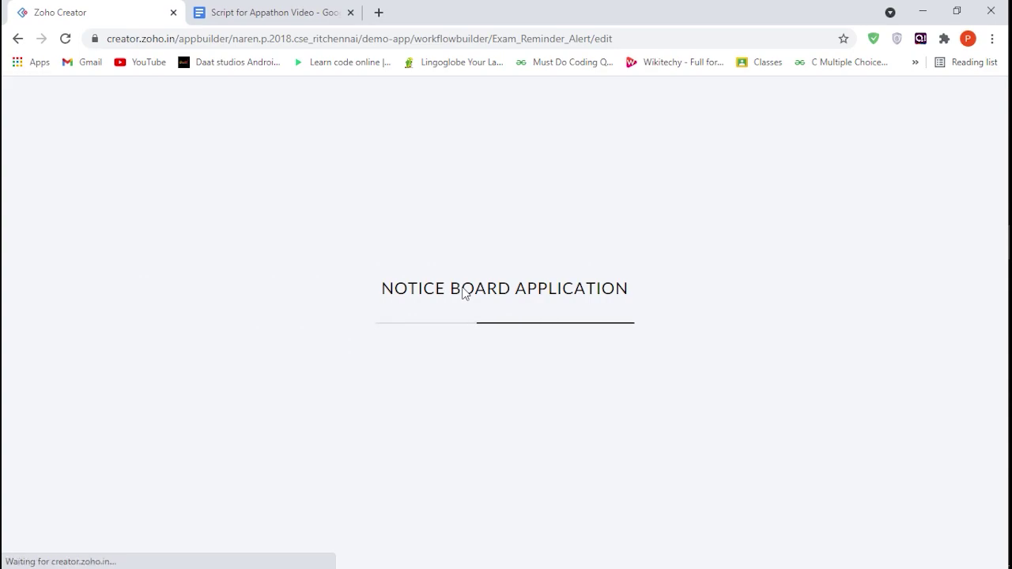
{"action": "left_click", "coordinate": [360, 280]}
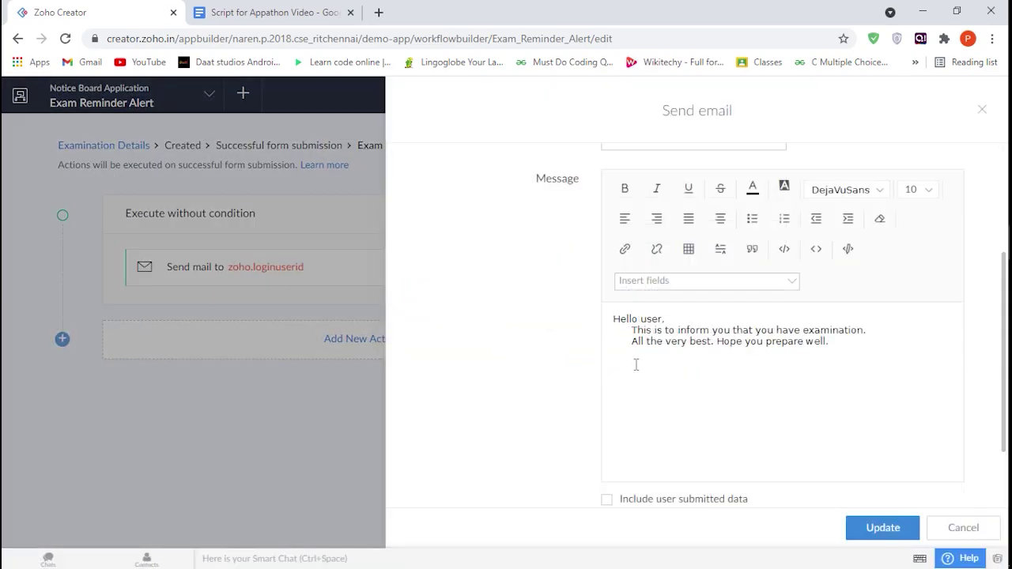
{"action": "scroll", "coordinate": [651, 349], "scroll_direction": "up", "scroll_amount": 2}
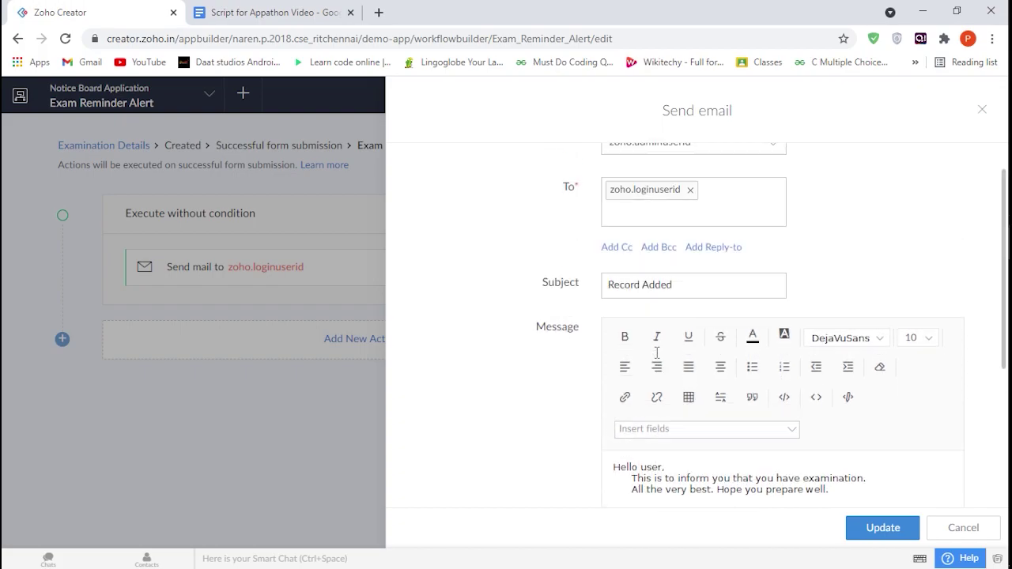
{"action": "scroll", "coordinate": [693, 203], "scroll_direction": "up", "scroll_amount": 1}
{"action": "scroll", "coordinate": [711, 277], "scroll_direction": "down", "scroll_amount": 2}
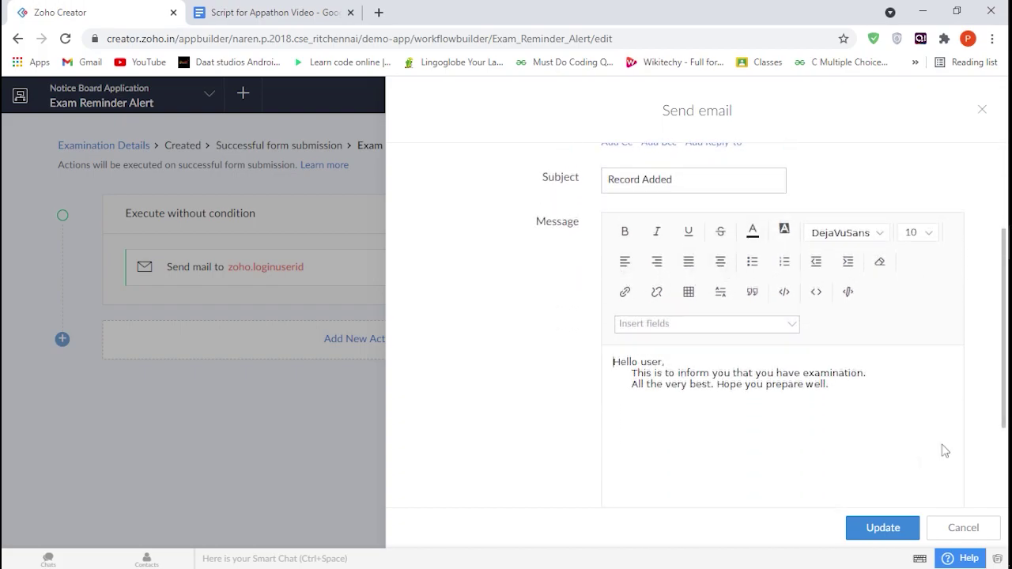
{"action": "left_click", "coordinate": [958, 529]}
Review the email message in the Exam reminder mail workflow and close it without changes.
{"action": "left_click", "coordinate": [210, 95]}
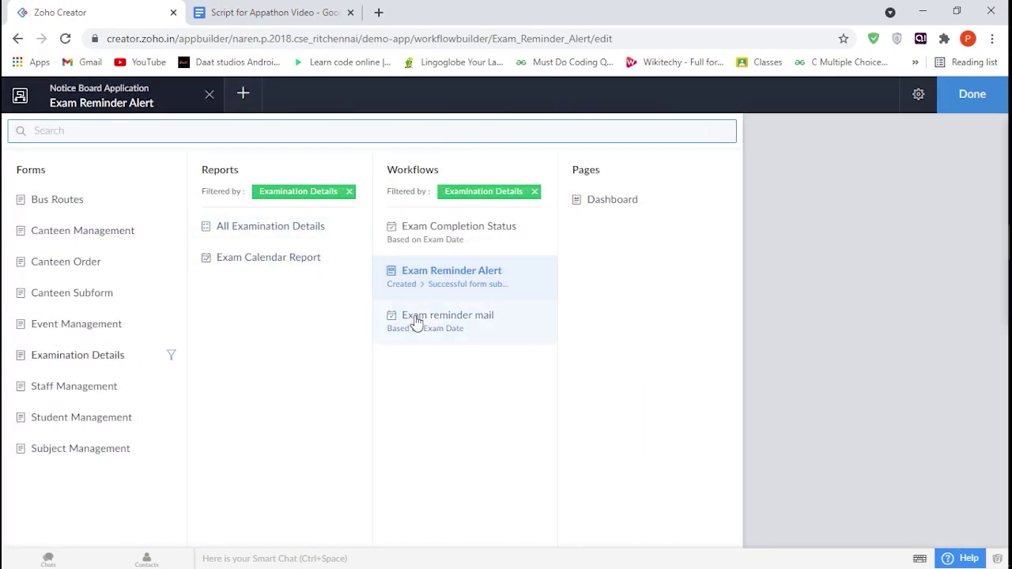
{"action": "left_click", "coordinate": [430, 324]}
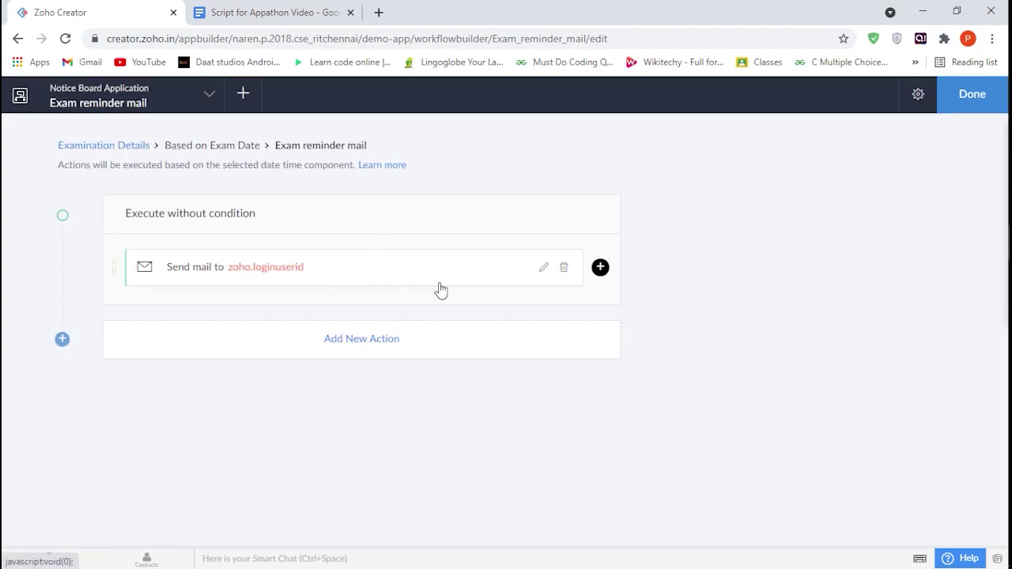
{"action": "left_click", "coordinate": [379, 283]}
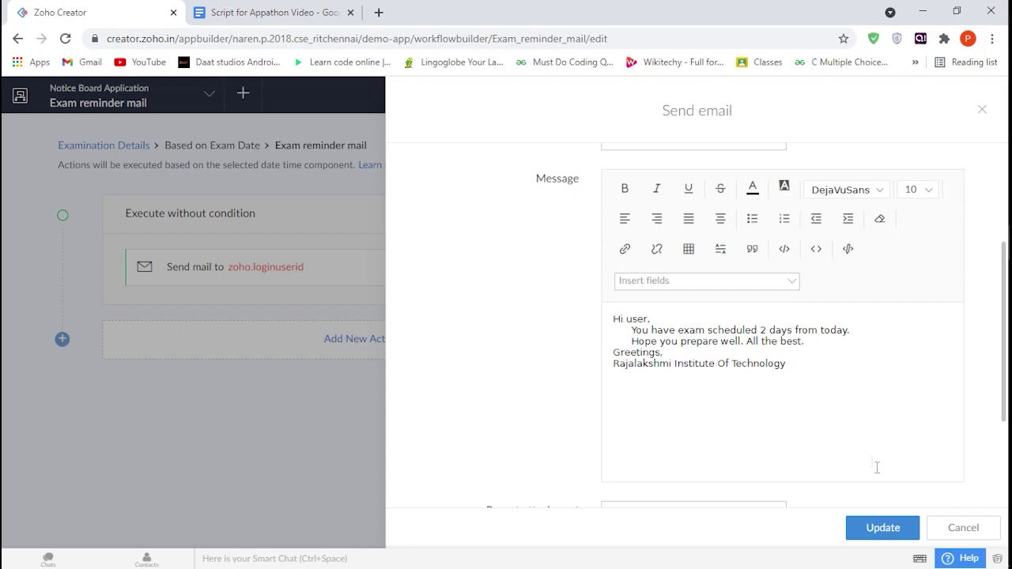
{"action": "left_click", "coordinate": [945, 525]}
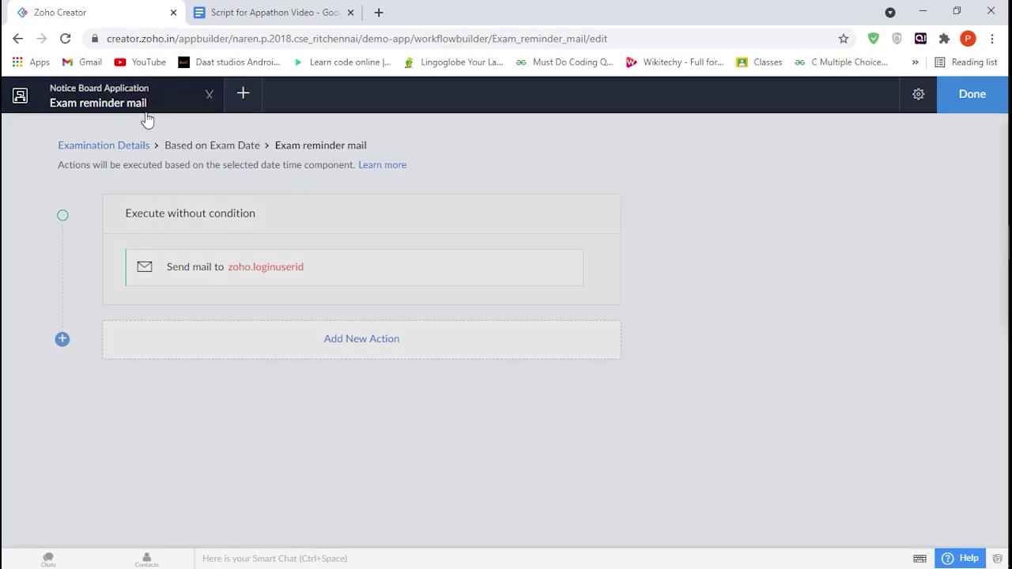
Open the Event Management form's Event completion alert workflow and review its Update record action without changing it.
{"action": "left_click", "coordinate": [147, 118]}
{"action": "left_click", "coordinate": [127, 326]}
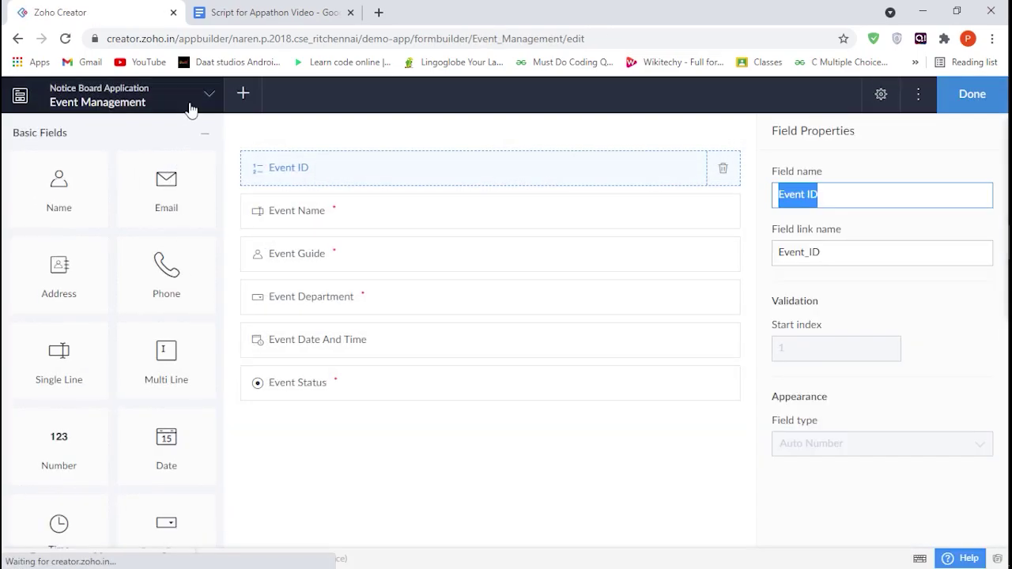
{"action": "left_click", "coordinate": [190, 109]}
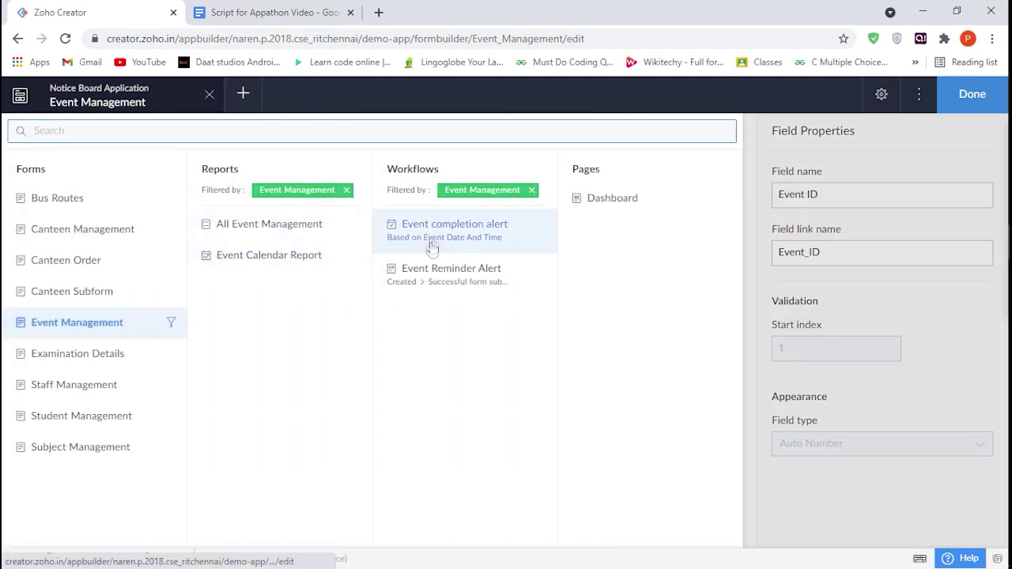
{"action": "left_click", "coordinate": [427, 228]}
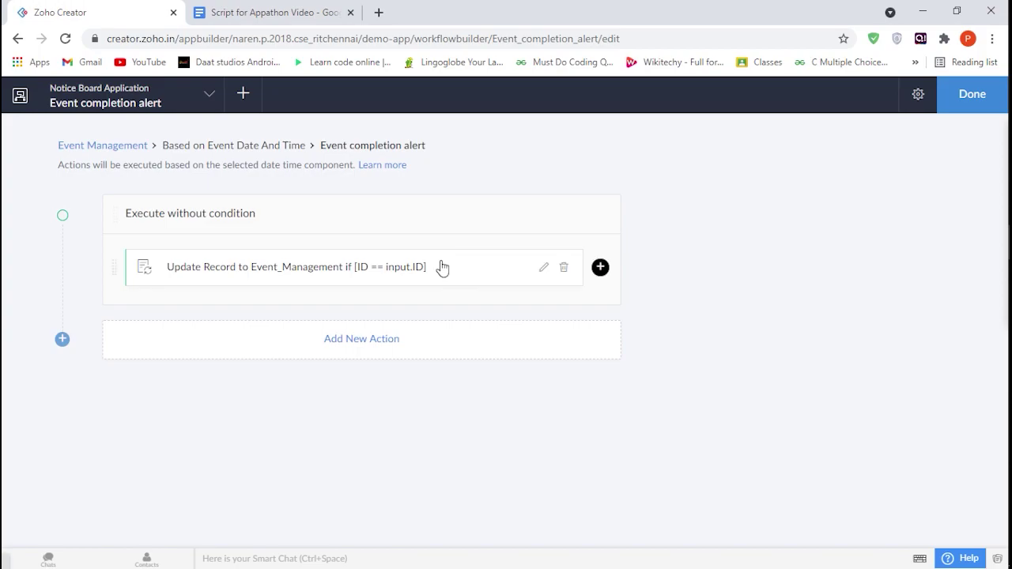
{"action": "left_click", "coordinate": [441, 267]}
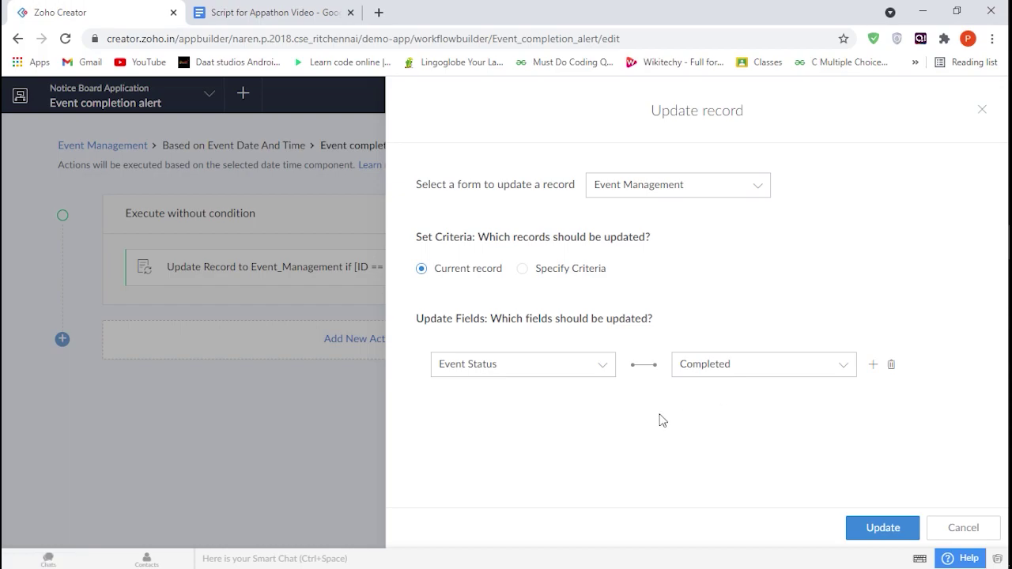
{"action": "left_click", "coordinate": [965, 530]}
Review the recipients, subject and message of the Event Reminder Alert workflow's email action, then close it without changes.
{"action": "left_click", "coordinate": [169, 102]}
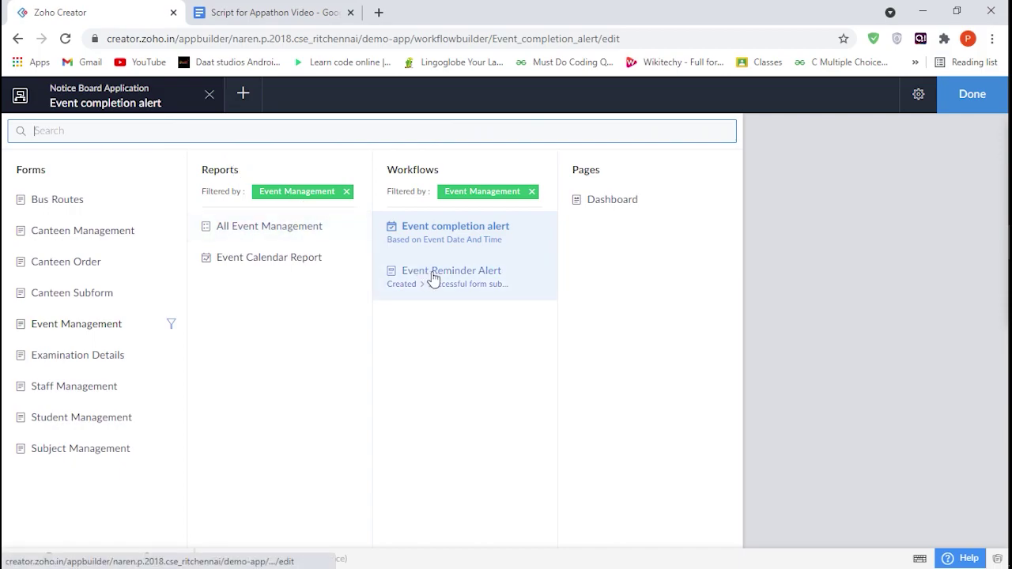
{"action": "left_click", "coordinate": [433, 278]}
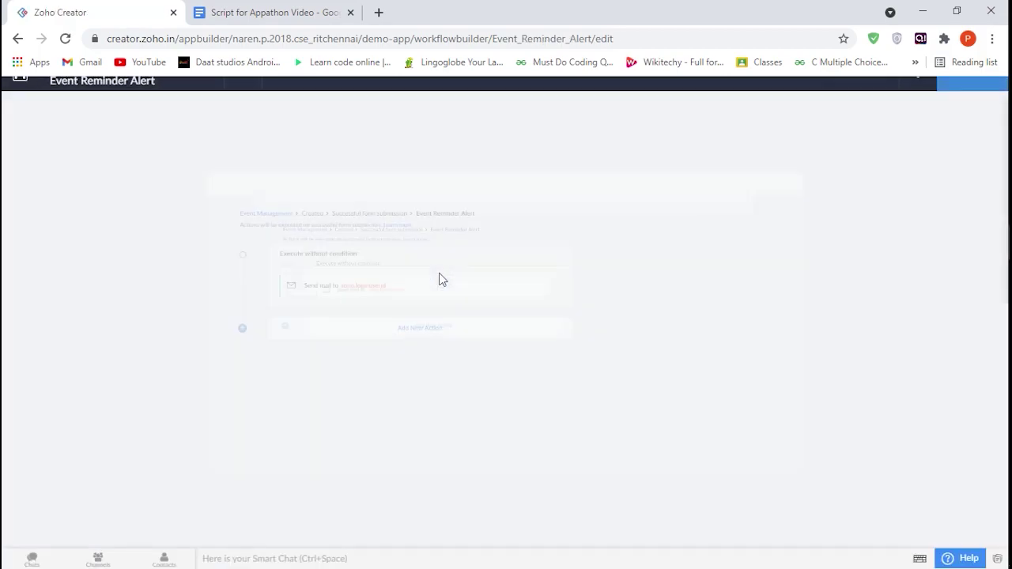
{"action": "left_click", "coordinate": [403, 275]}
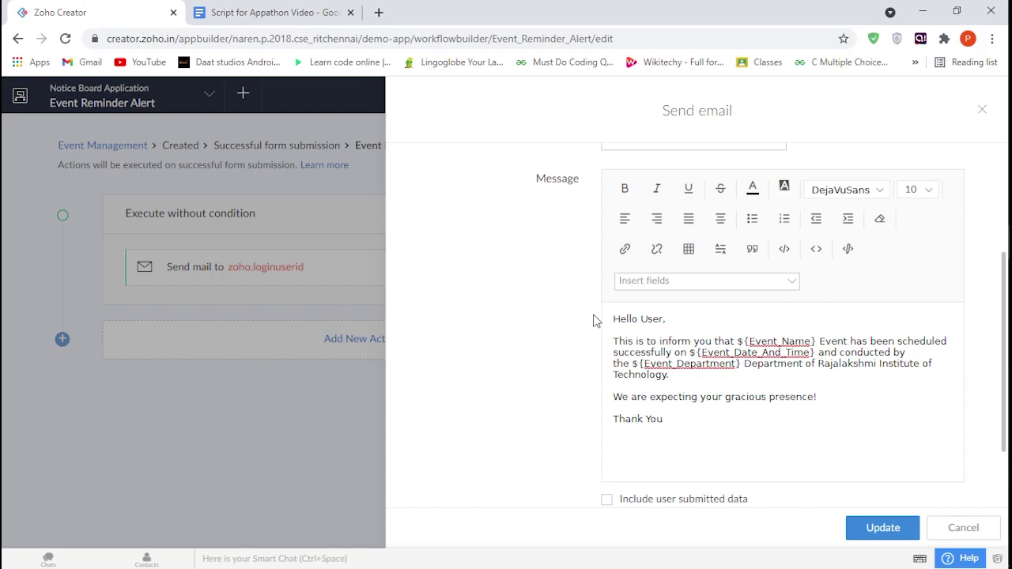
{"action": "scroll", "coordinate": [595, 319], "scroll_direction": "up", "scroll_amount": 3}
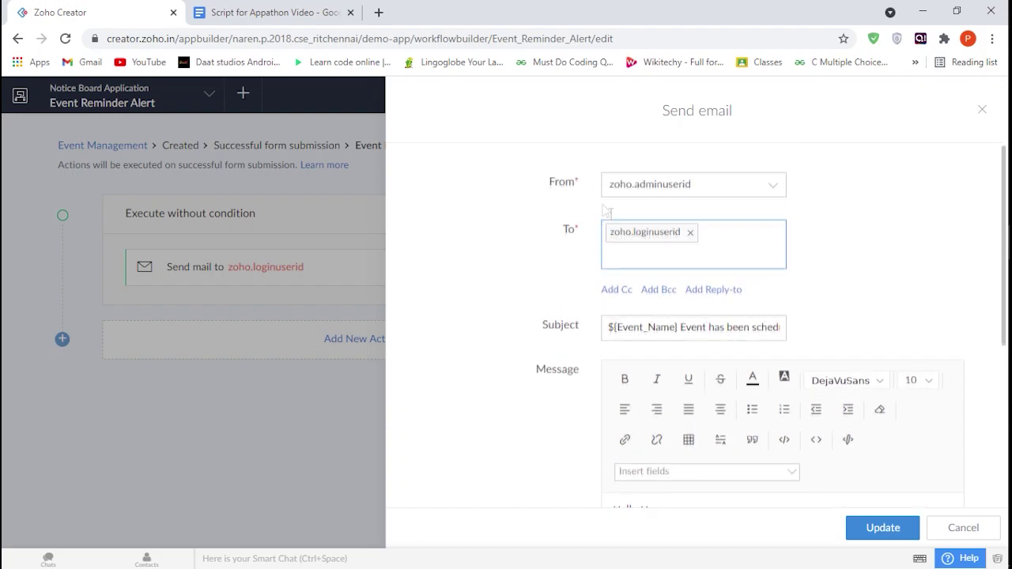
{"action": "scroll", "coordinate": [651, 304], "scroll_direction": "down", "scroll_amount": 2}
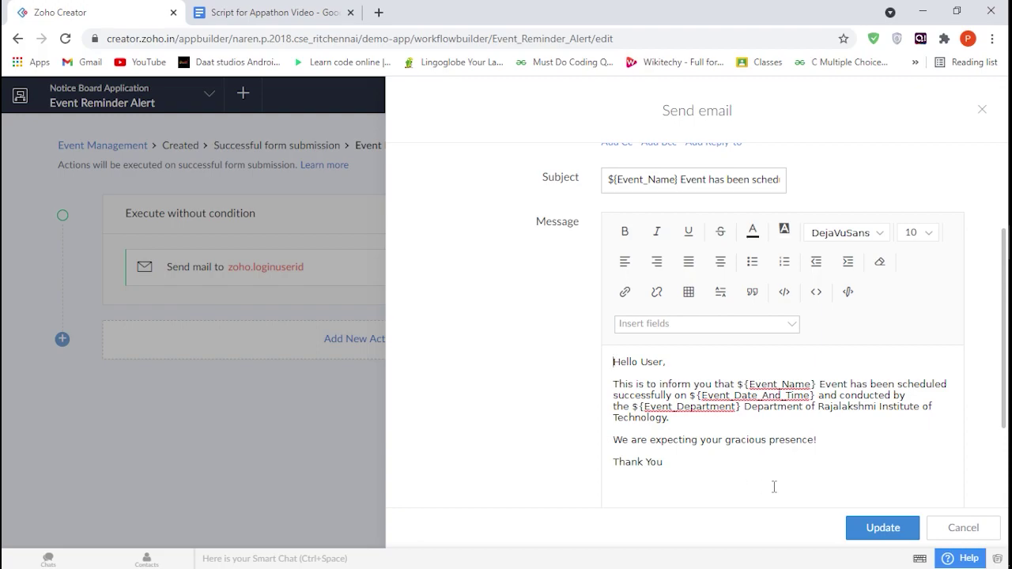
{"action": "left_click", "coordinate": [939, 528]}
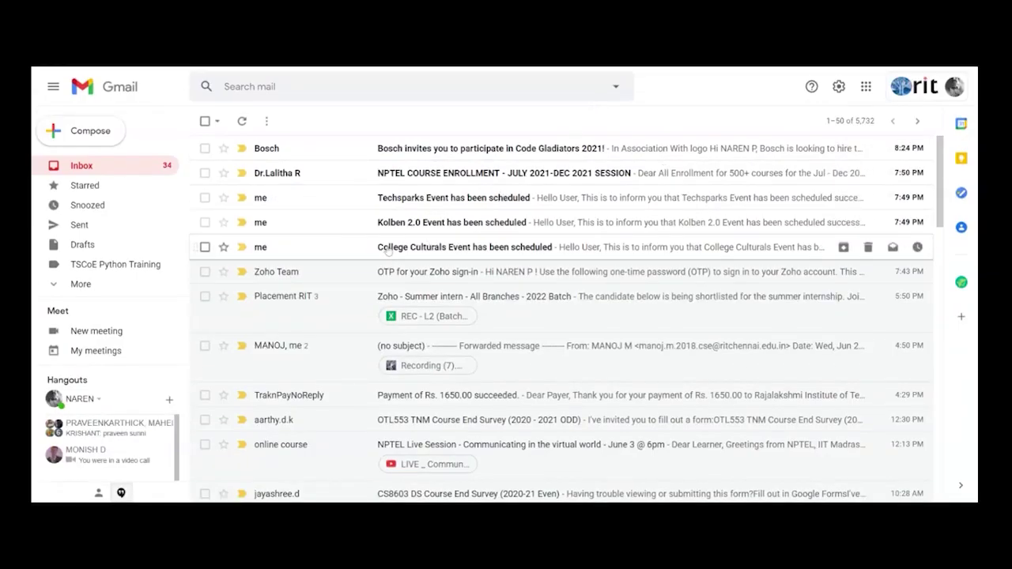
Switch to Gmail and read the College Culturals, Kolben 2.0 and Techsparks event notification emails.
{"action": "left_click", "coordinate": [387, 247]}
{"action": "left_click", "coordinate": [204, 123]}
{"action": "left_click", "coordinate": [472, 229]}
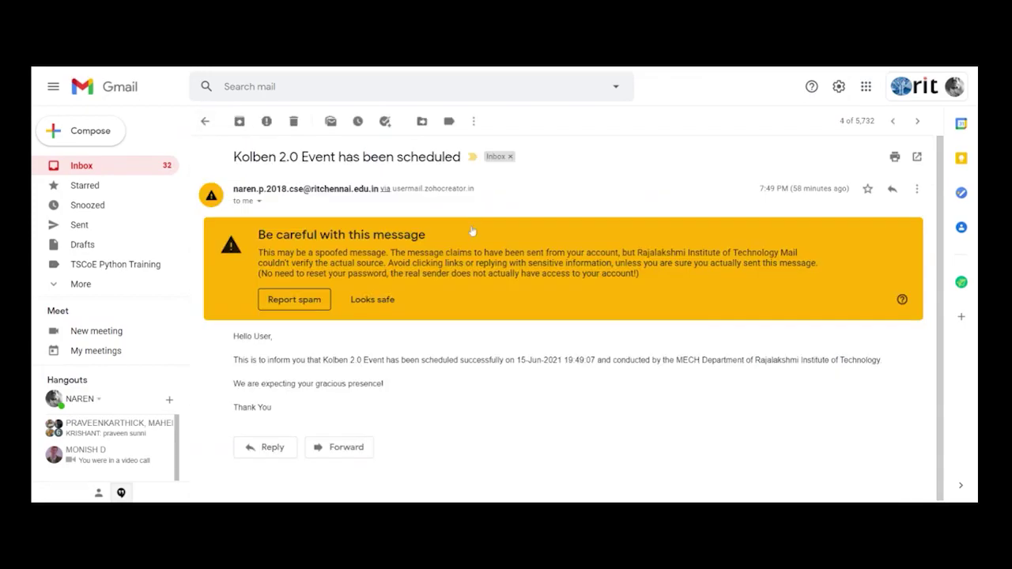
{"action": "left_click", "coordinate": [205, 121]}
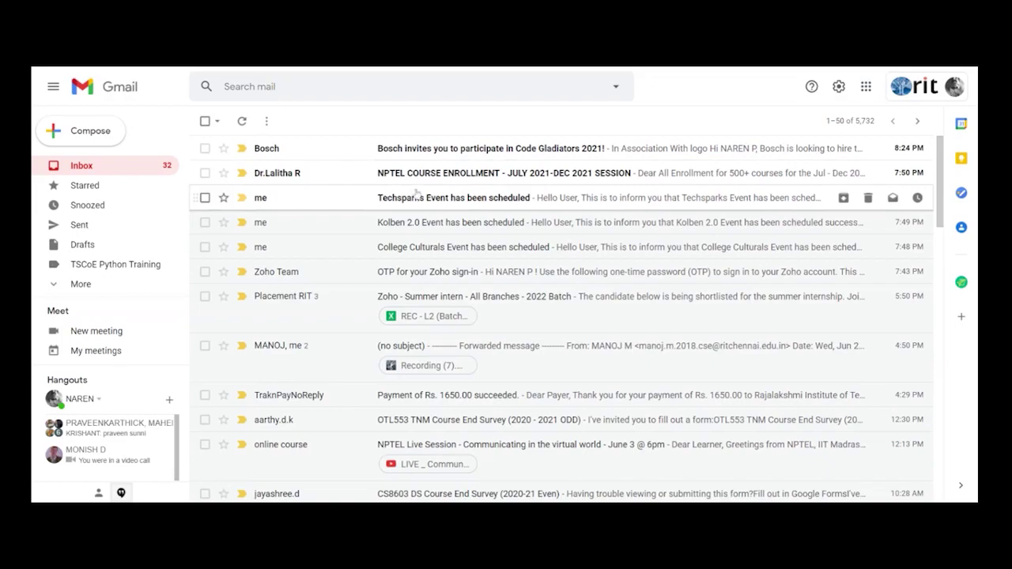
{"action": "left_click", "coordinate": [447, 203]}
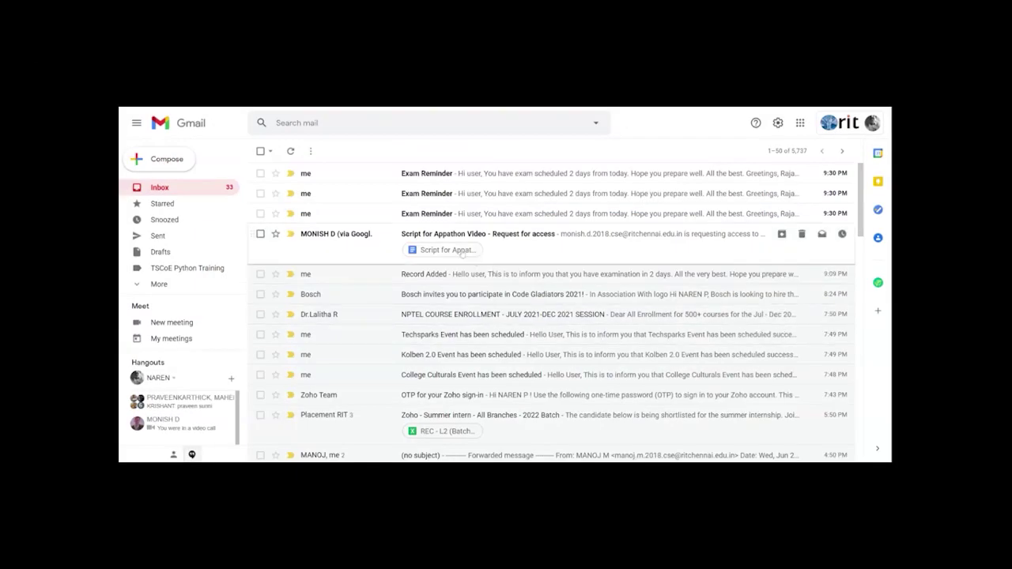
Read two of the Exam Reminder emails in the inbox and return to the message list.
{"action": "left_click", "coordinate": [357, 215]}
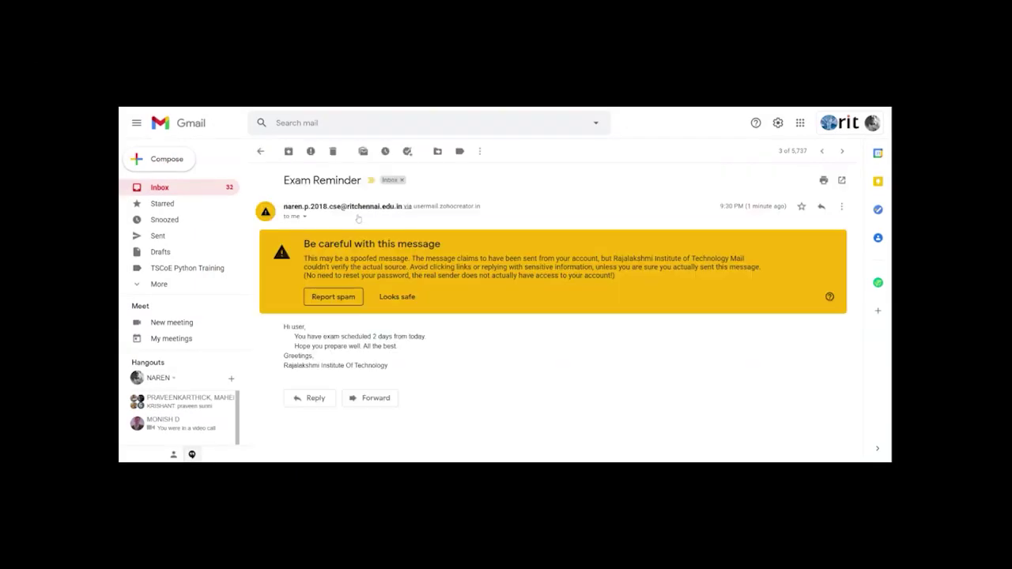
{"action": "left_click", "coordinate": [260, 151]}
{"action": "left_click", "coordinate": [372, 173]}
{"action": "left_click", "coordinate": [261, 152]}
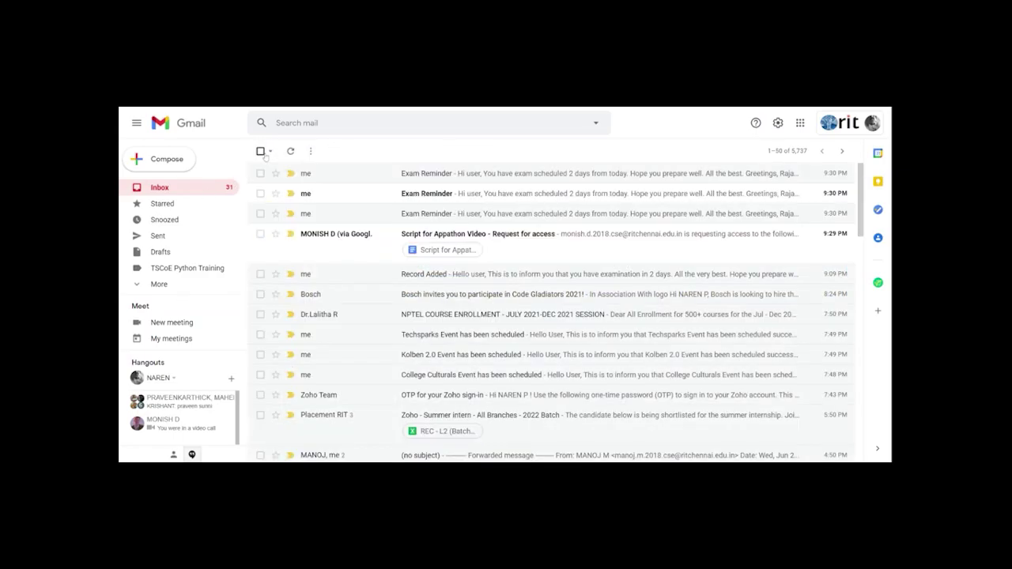